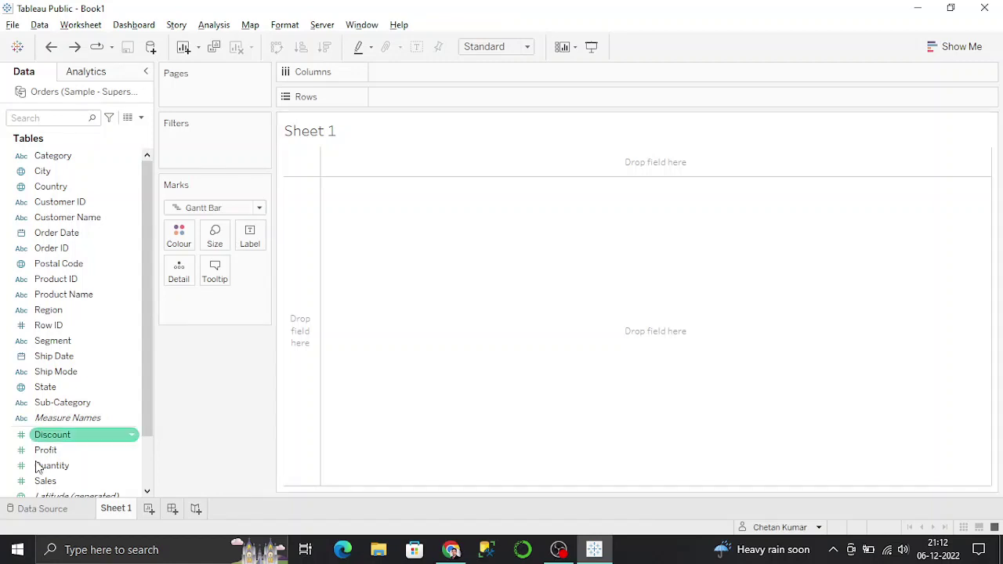
Rename Sheet 1 to 'Subburst Chart Using an Extension'.
{"action": "double_click", "coordinate": [123, 513]}
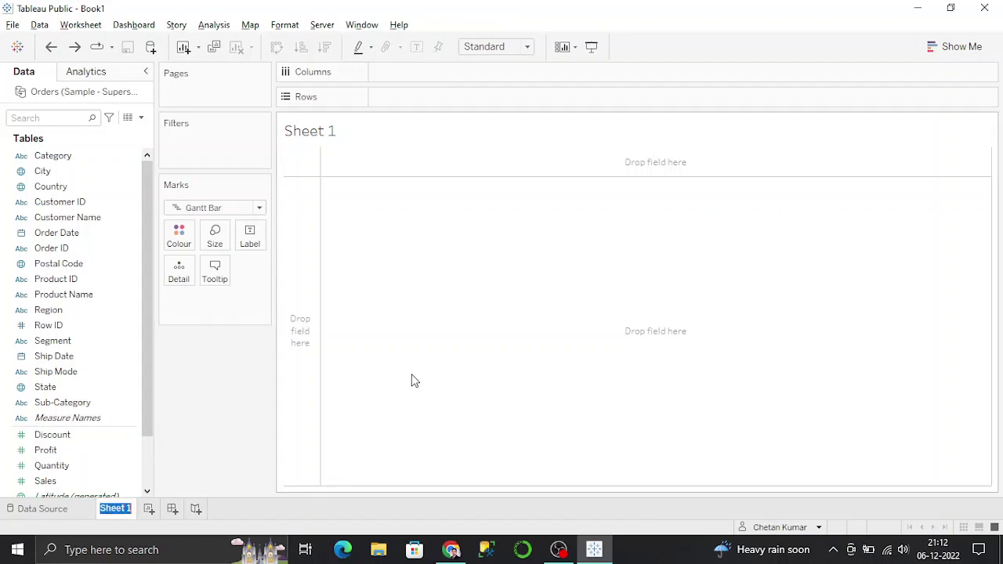
{"action": "type", "text": "Subbu"}
{"action": "type", "text": "rst "}
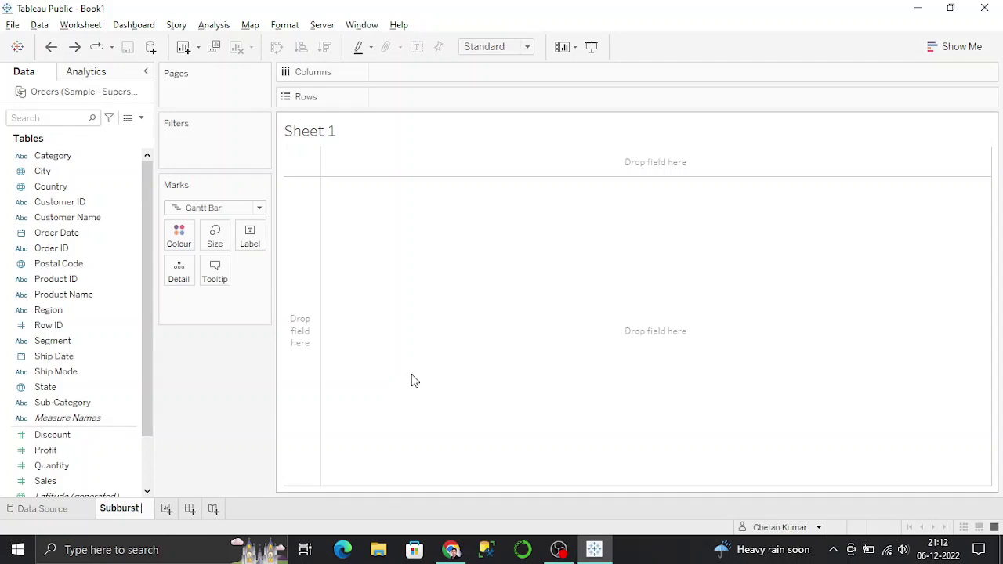
{"action": "type", "text": "Chart"}
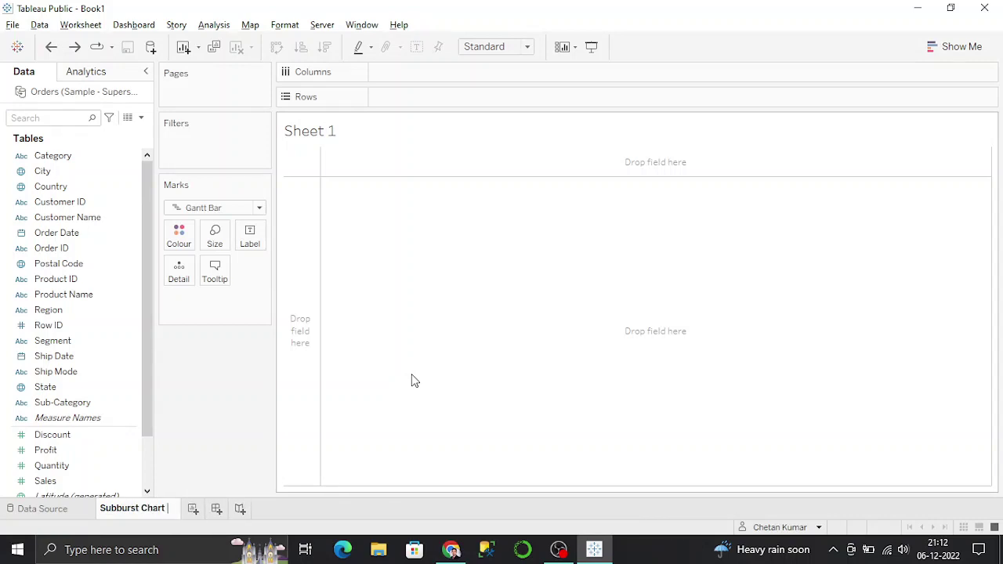
{"action": "type", "text": " Using an"}
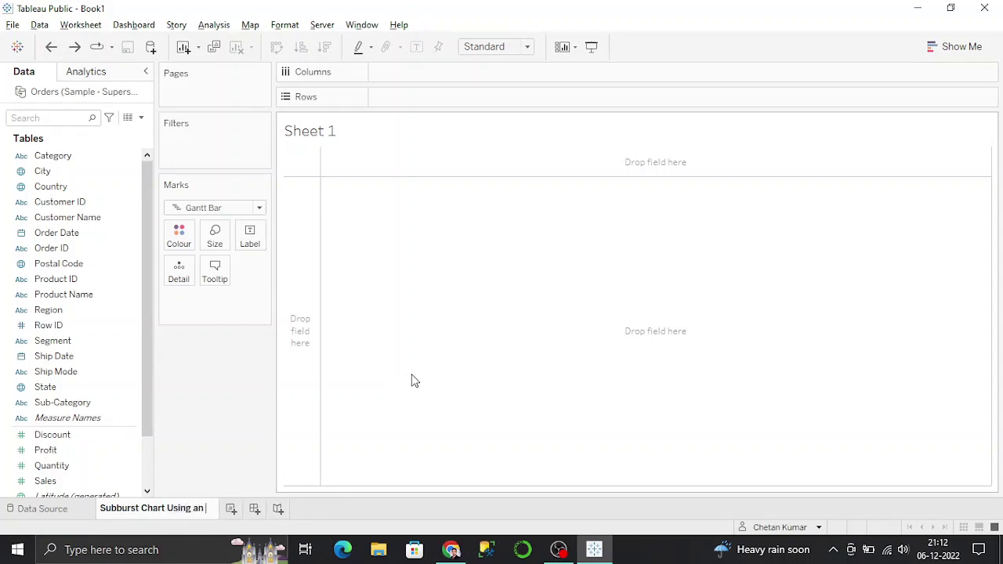
{"action": "type", "text": "Exte"}
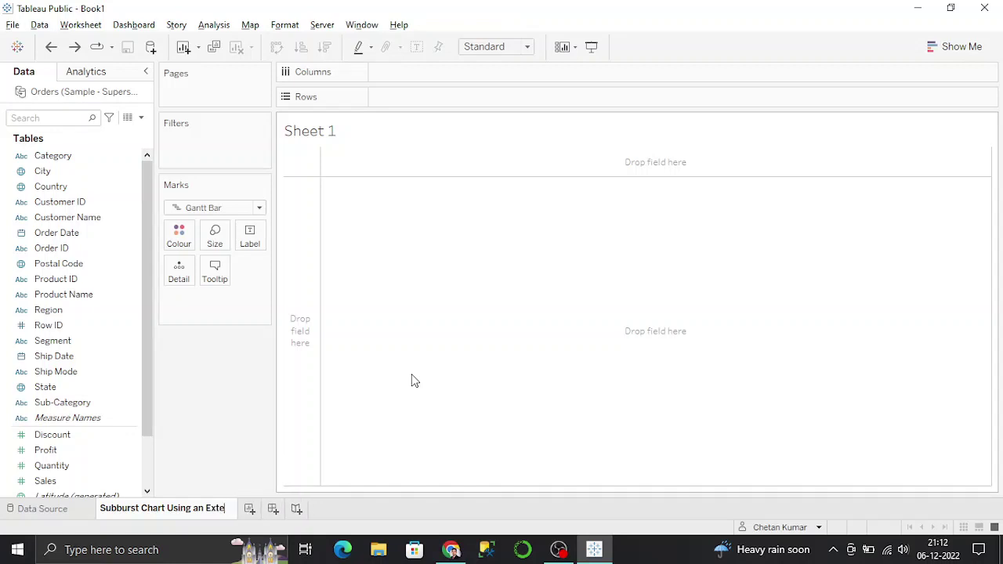
{"action": "type", "text": "nsion"}
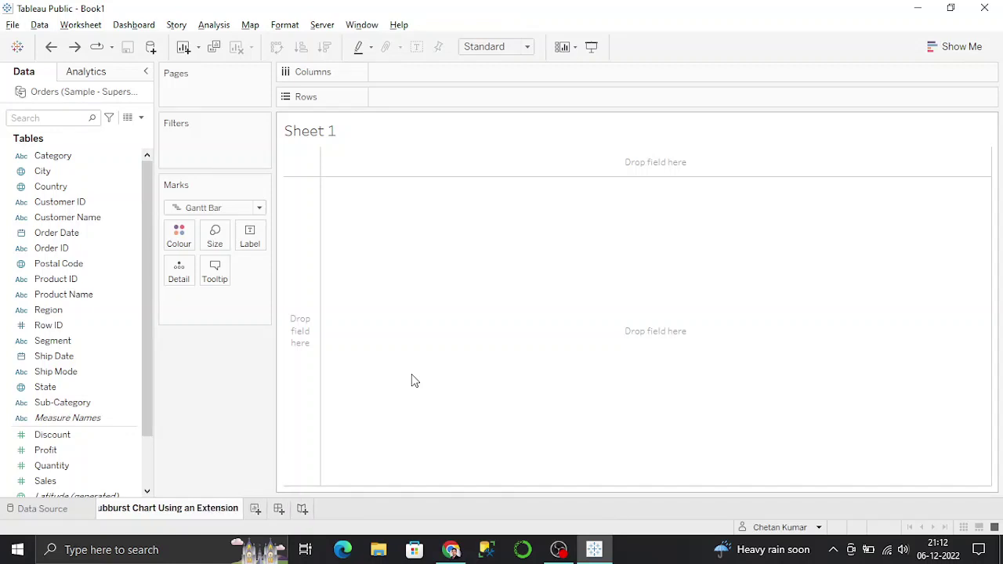
{"action": "key", "text": "Return"}
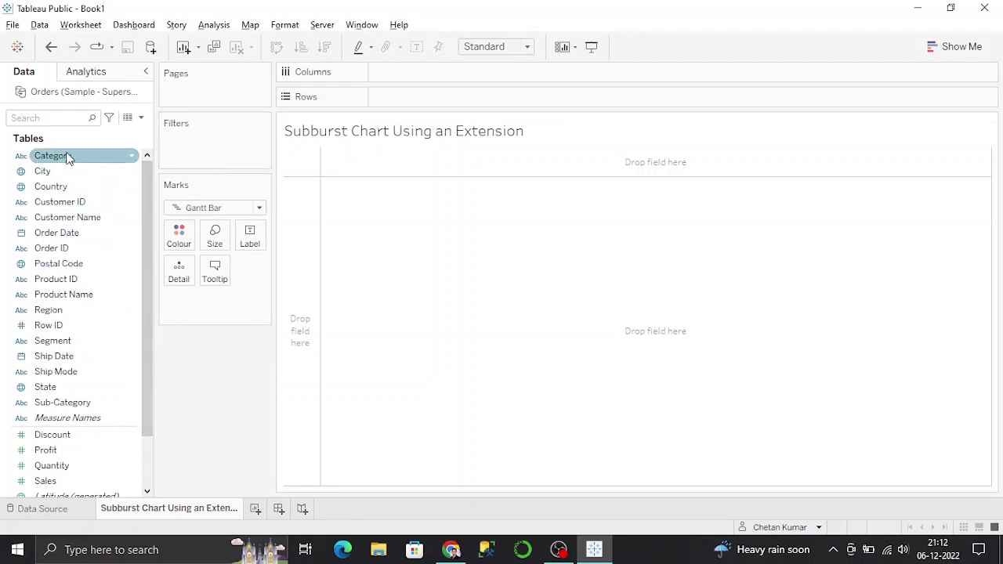
Put Region, State and City on Rows.
{"action": "mouse_move", "coordinate": [59, 385]}
{"action": "left_mouse_down"}
{"action": "mouse_move", "coordinate": [504, 110]}
{"action": "mouse_move", "coordinate": [419, 99]}
{"action": "left_mouse_up"}
{"action": "left_click_drag", "start_coordinate": [61, 314], "coordinate": [372, 96]}
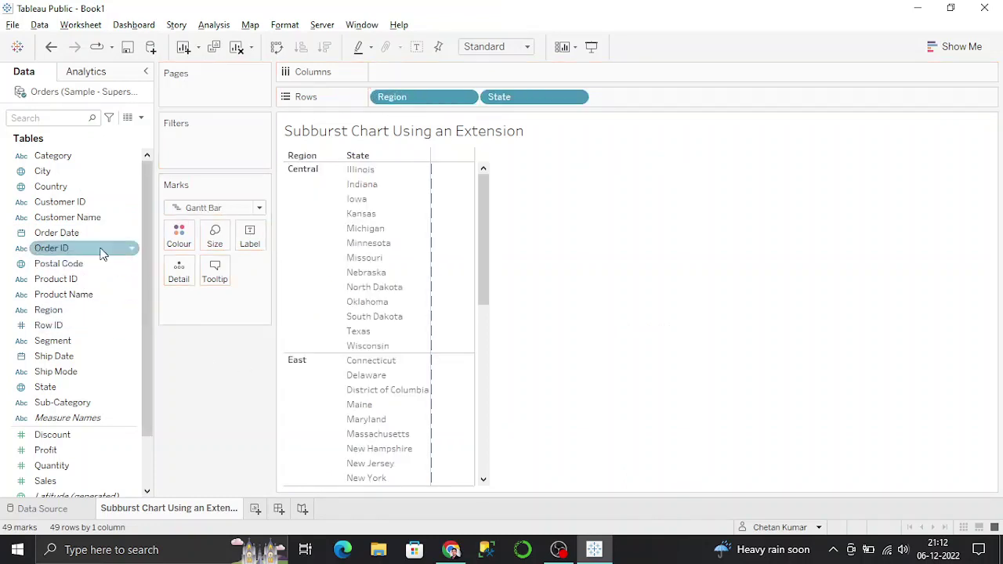
{"action": "left_click_drag", "start_coordinate": [66, 172], "coordinate": [635, 95]}
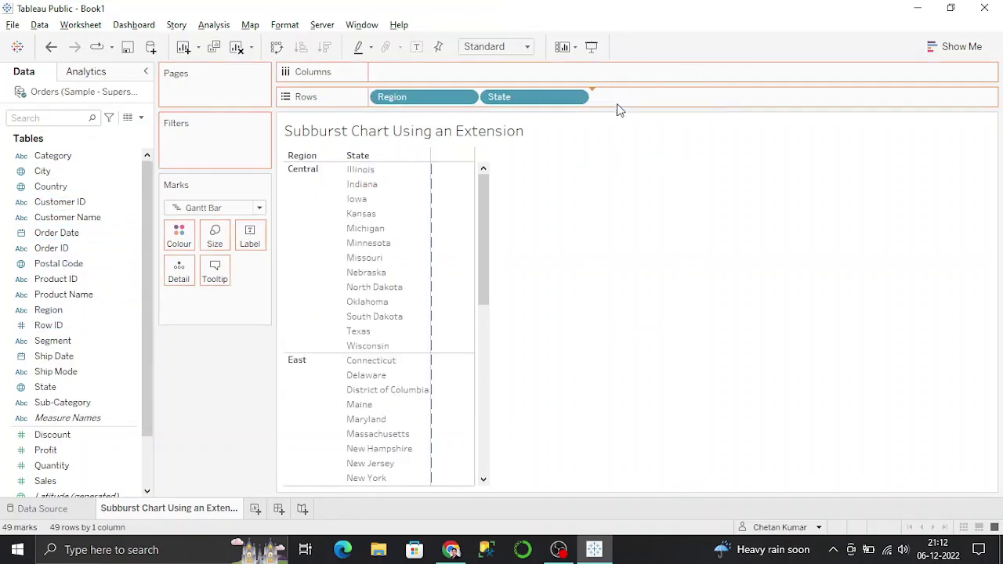
{"action": "scroll", "coordinate": [123, 357], "scroll_direction": "down", "scroll_amount": 3}
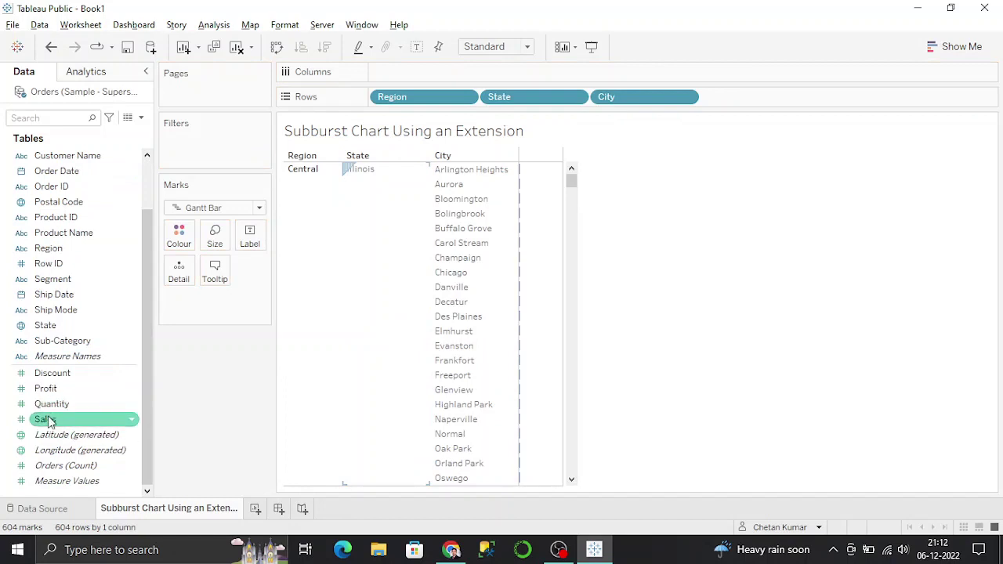
Plot SUM(Sales) on Columns, colour the marks by Profit, and use Bar marks.
{"action": "left_click_drag", "start_coordinate": [47, 421], "coordinate": [396, 72]}
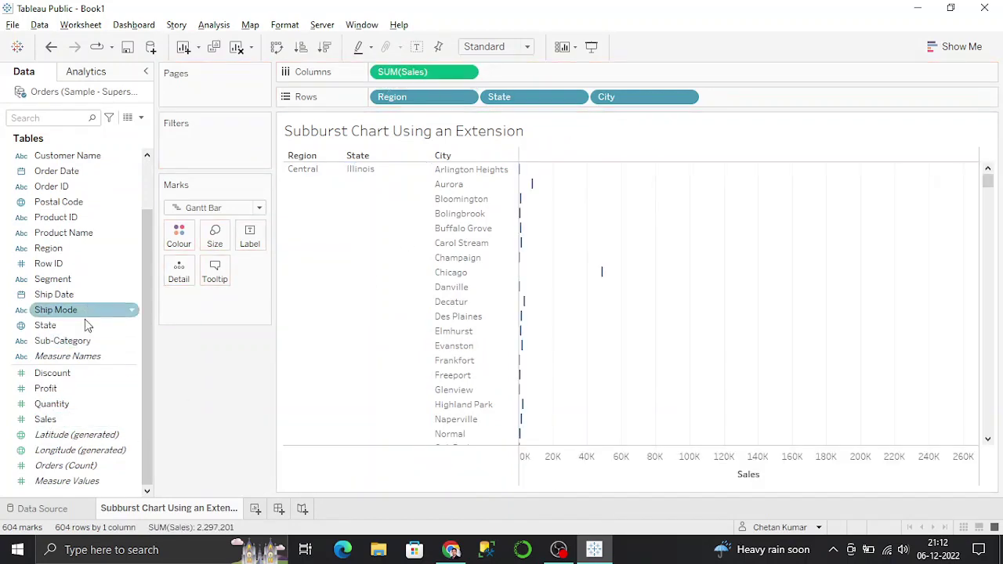
{"action": "left_click_drag", "start_coordinate": [55, 388], "coordinate": [179, 235]}
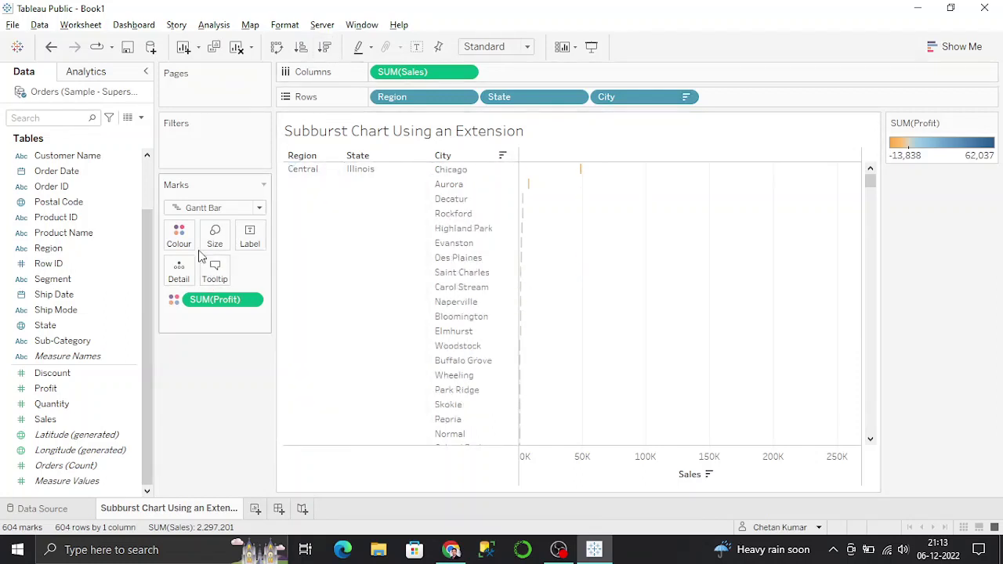
{"action": "left_click", "coordinate": [211, 208]}
{"action": "key", "text": "Escape"}
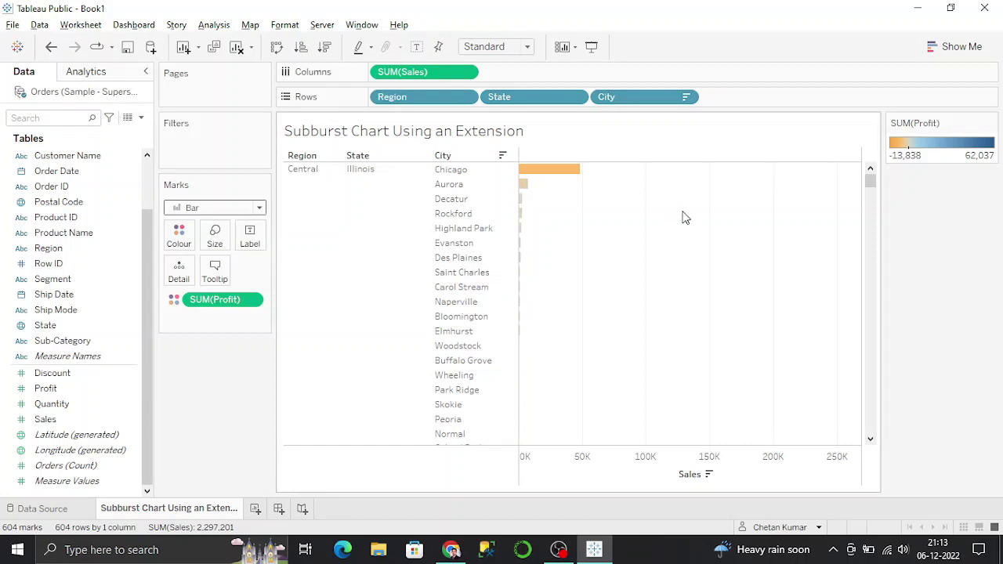
Create a new dashboard with a fixed Desktop Browser size.
{"action": "left_click", "coordinate": [279, 510]}
{"action": "mouse_move", "coordinate": [51, 242]}
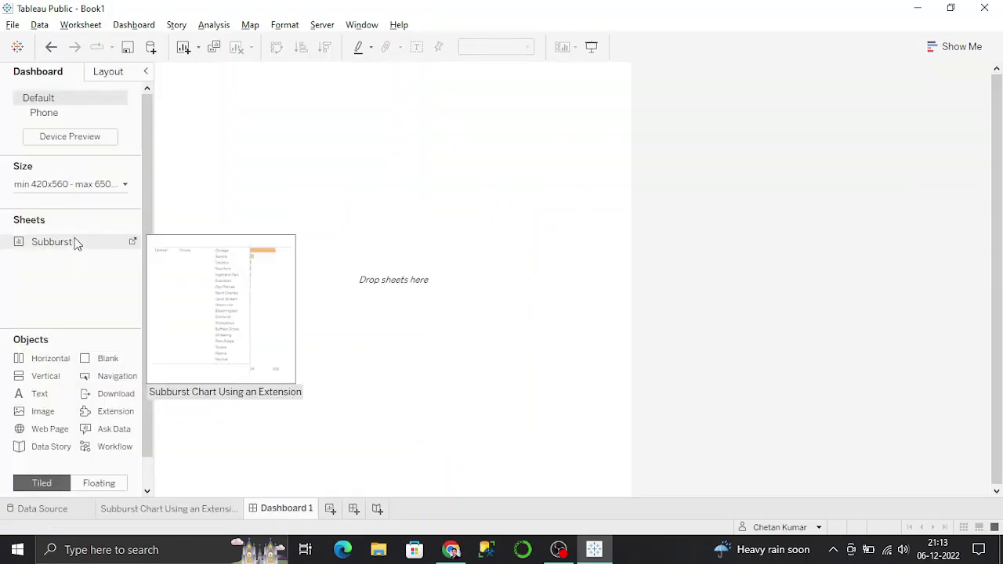
{"action": "left_click", "coordinate": [49, 188]}
{"action": "left_click", "coordinate": [40, 208]}
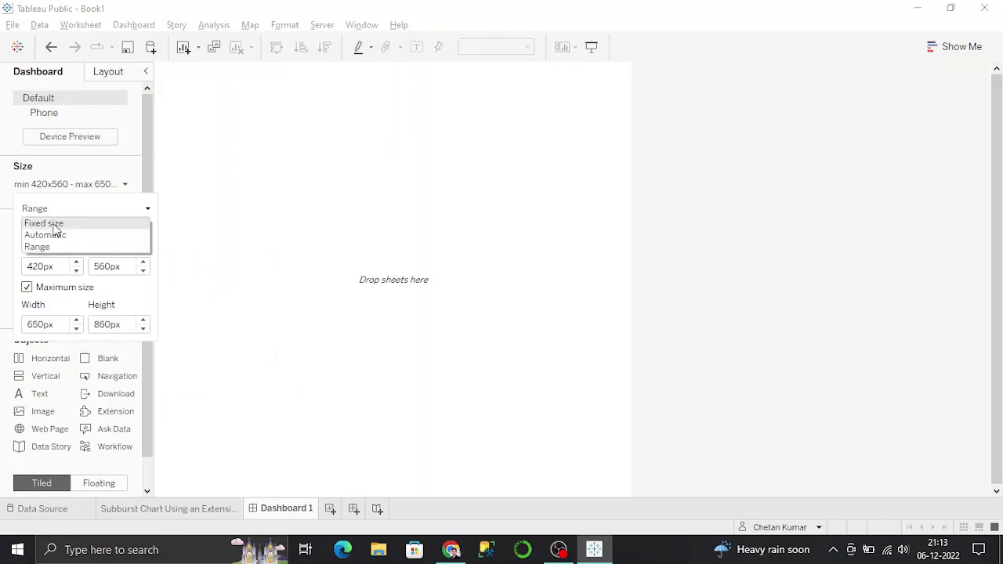
{"action": "left_click", "coordinate": [56, 227]}
{"action": "left_click", "coordinate": [69, 259]}
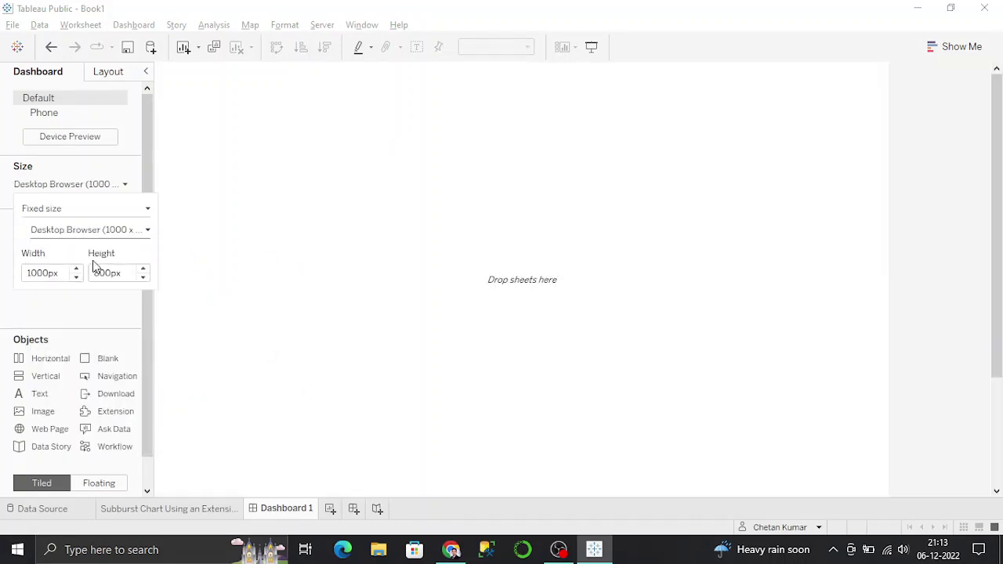
{"action": "left_click", "coordinate": [89, 311]}
{"action": "mouse_move", "coordinate": [53, 242]}
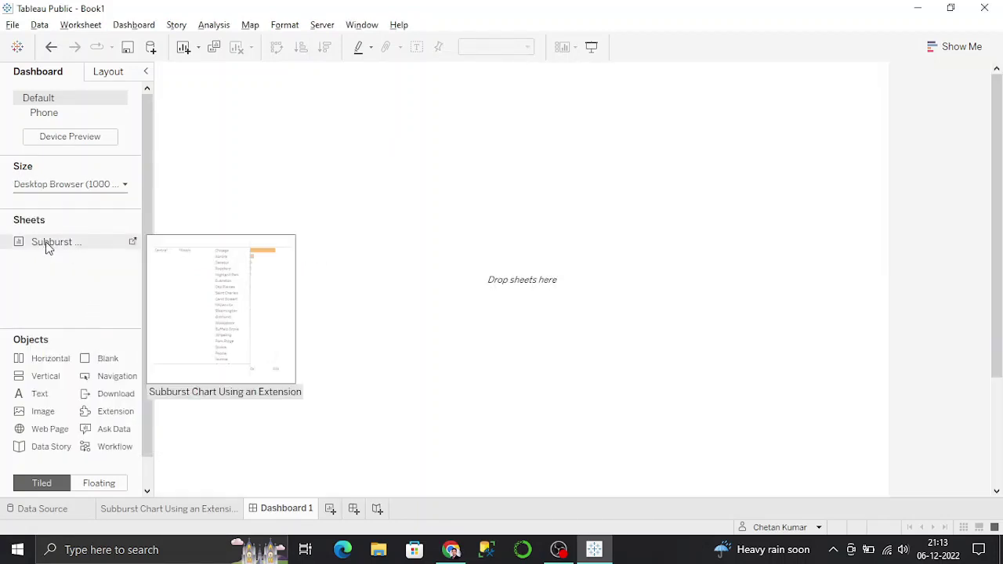
Place the bar chart sheet on the dashboard and delete the Profit legend container.
{"action": "left_click_drag", "start_coordinate": [49, 247], "coordinate": [310, 225]}
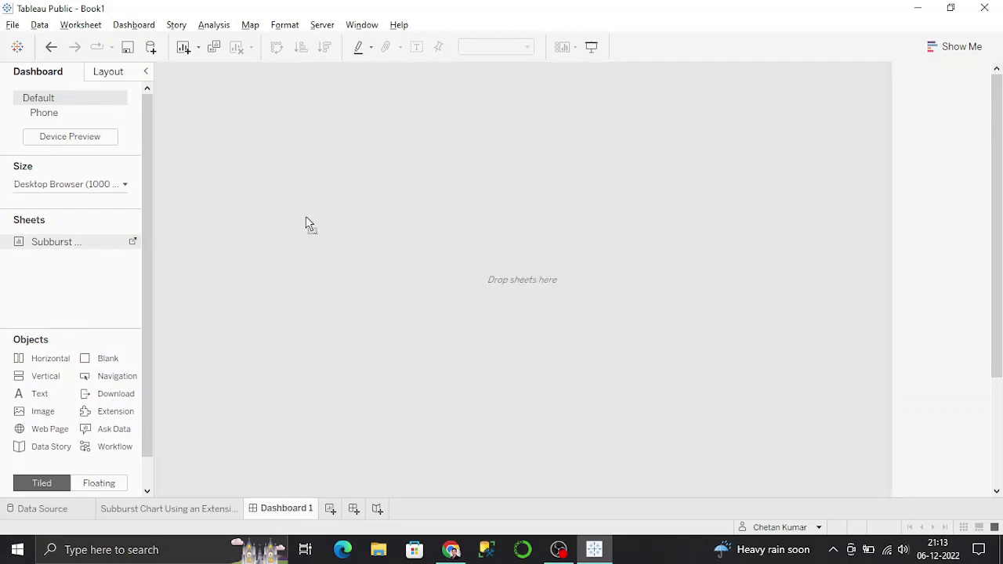
{"action": "left_click_drag", "start_coordinate": [683, 254], "coordinate": [683, 254]}
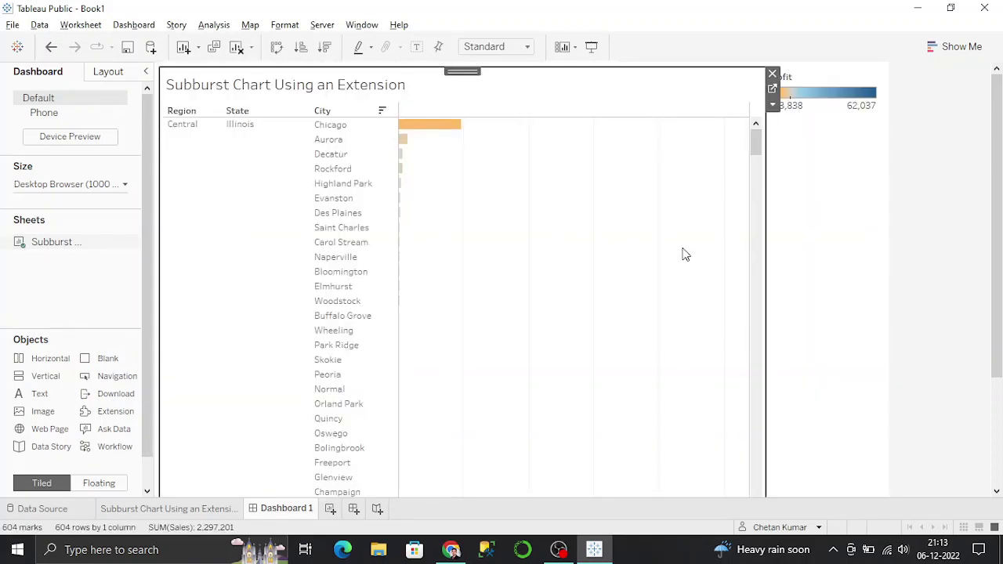
{"action": "left_click", "coordinate": [835, 220]}
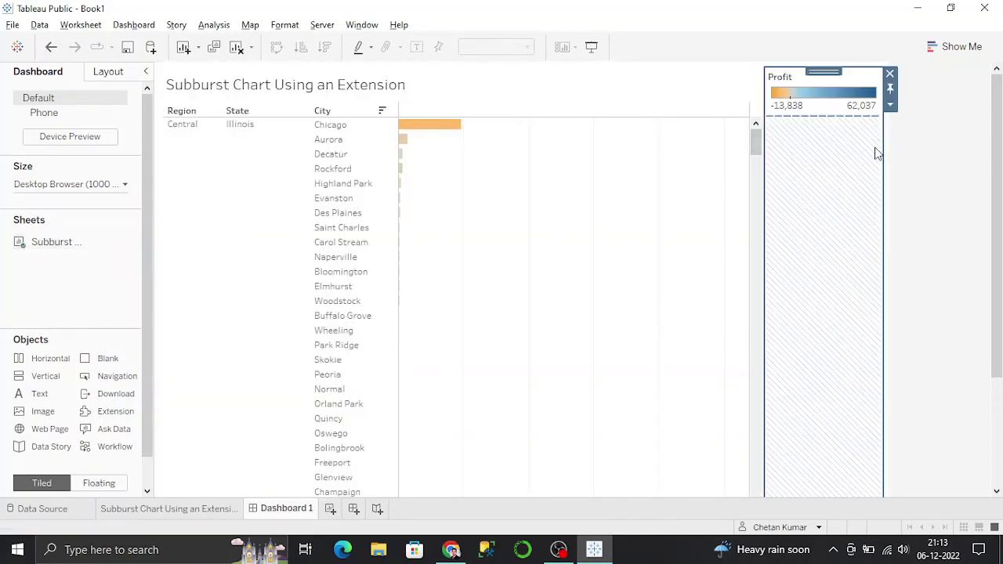
{"action": "left_click", "coordinate": [891, 75]}
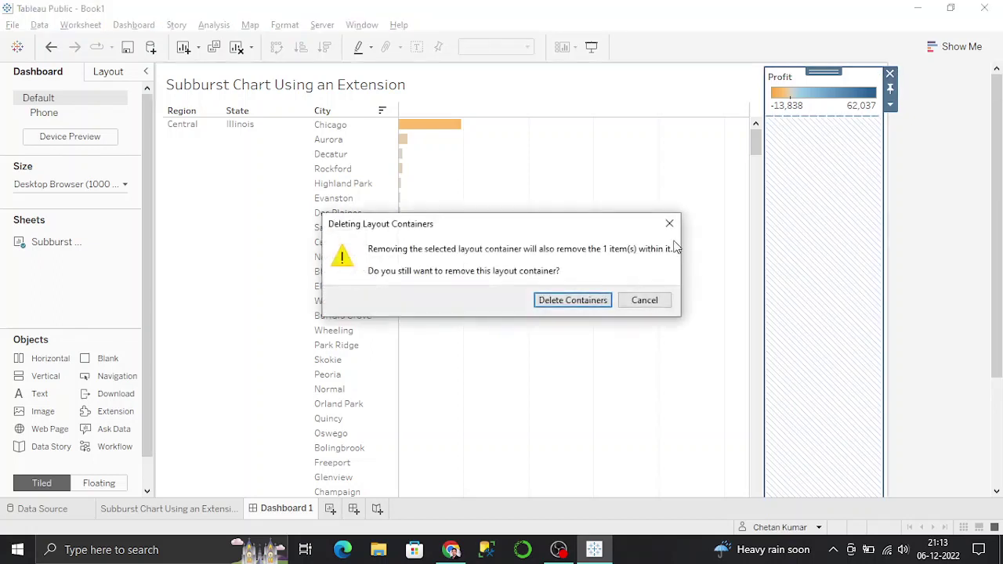
{"action": "left_click", "coordinate": [576, 300]}
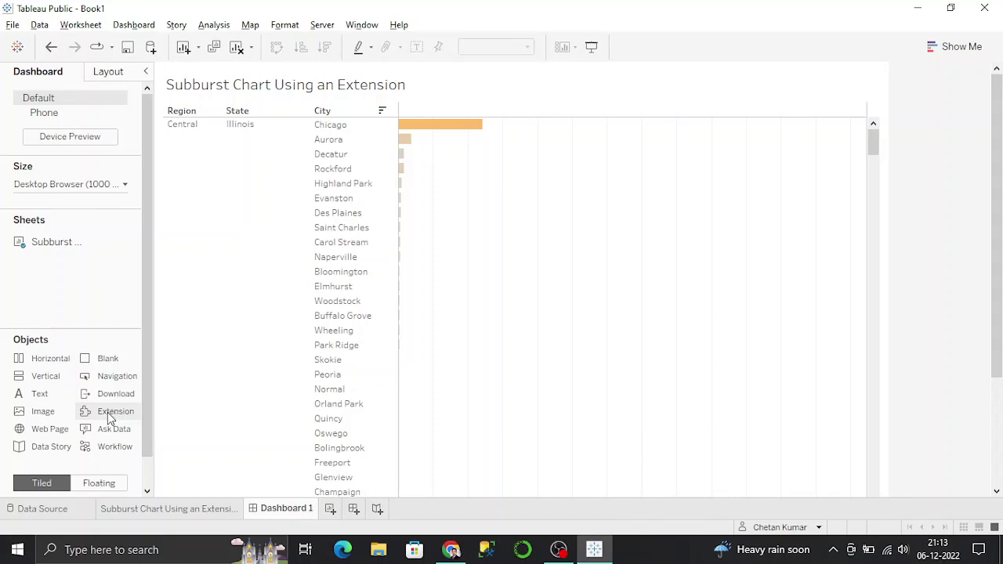
Drop an Extension object onto the dashboard to bring up the extension gallery.
{"action": "left_click_drag", "start_coordinate": [108, 412], "coordinate": [538, 426]}
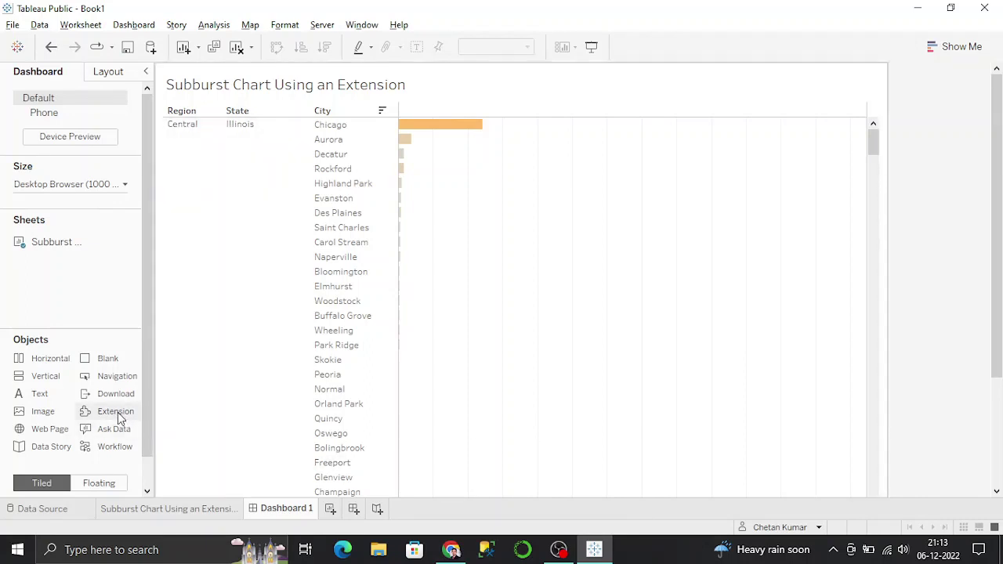
{"action": "left_click_drag", "start_coordinate": [119, 419], "coordinate": [322, 413]}
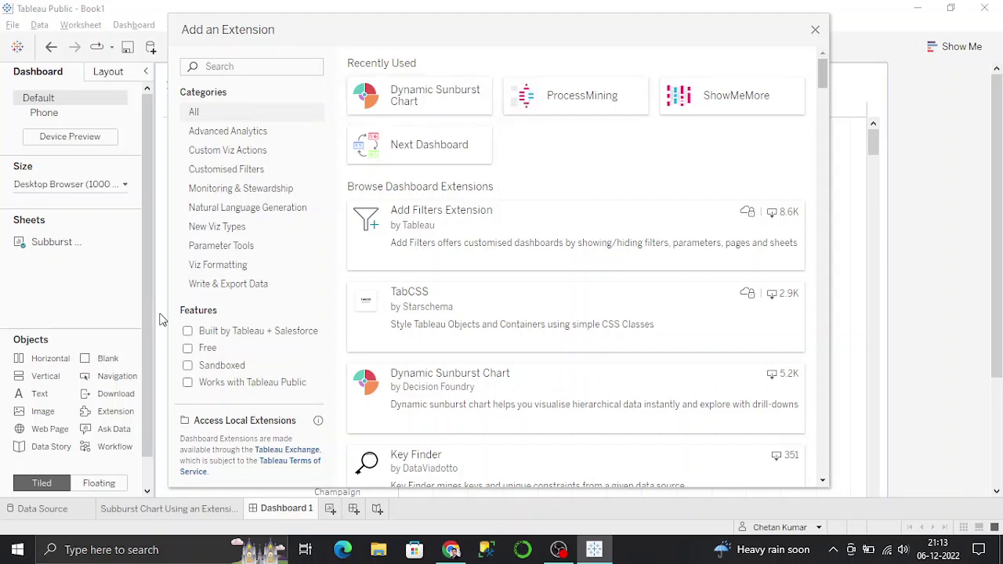
Filter the gallery to free extensions and open the Dynamic Sunburst Chart details.
{"action": "left_click", "coordinate": [189, 350]}
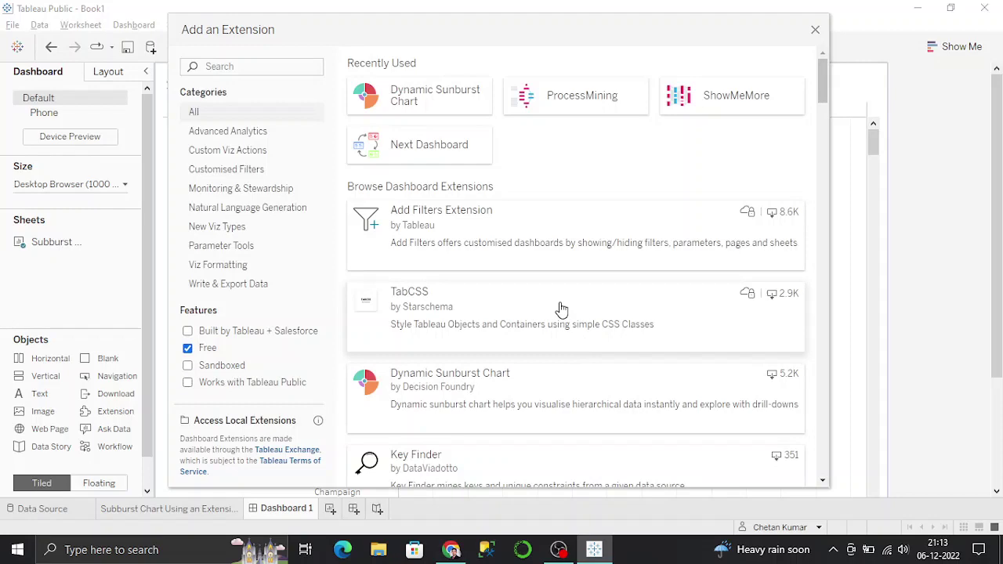
{"action": "scroll", "coordinate": [562, 313], "scroll_direction": "down", "scroll_amount": 1}
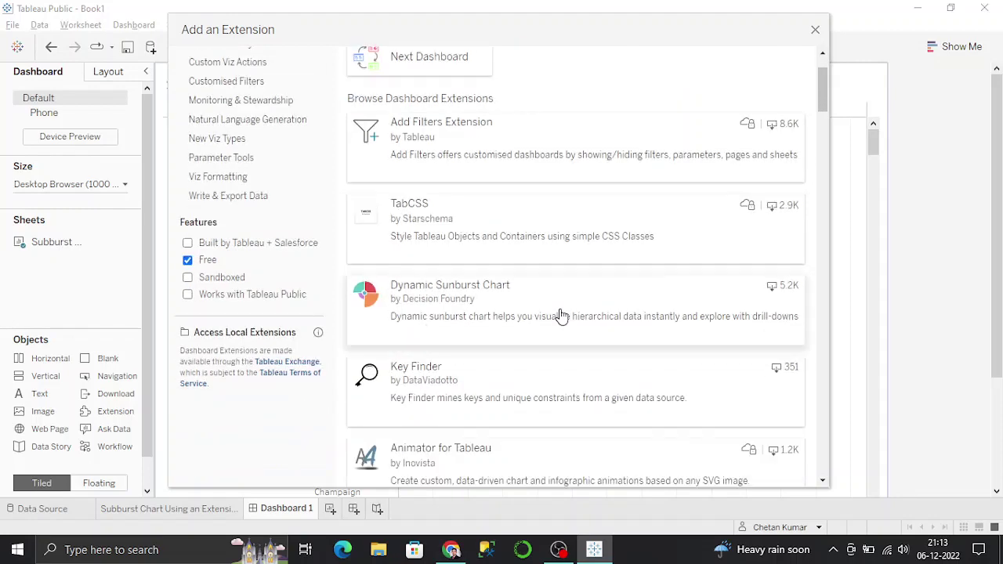
{"action": "left_click", "coordinate": [431, 305]}
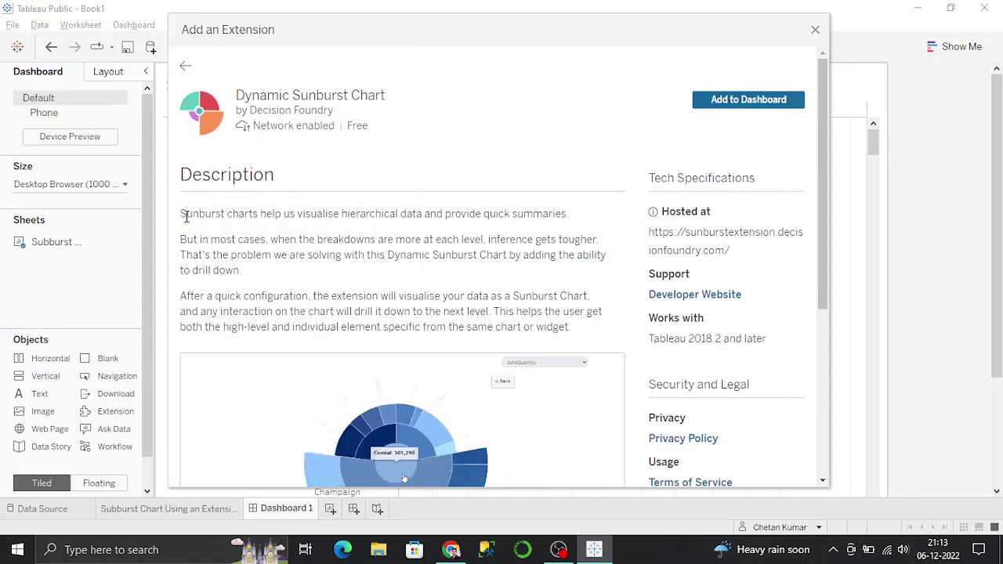
Read the extension's description, hosting details and supported Tableau versions.
{"action": "mouse_move", "coordinate": [185, 213]}
{"action": "left_mouse_down"}
{"action": "mouse_move", "coordinate": [610, 322]}
{"action": "mouse_move", "coordinate": [610, 332]}
{"action": "left_mouse_up"}
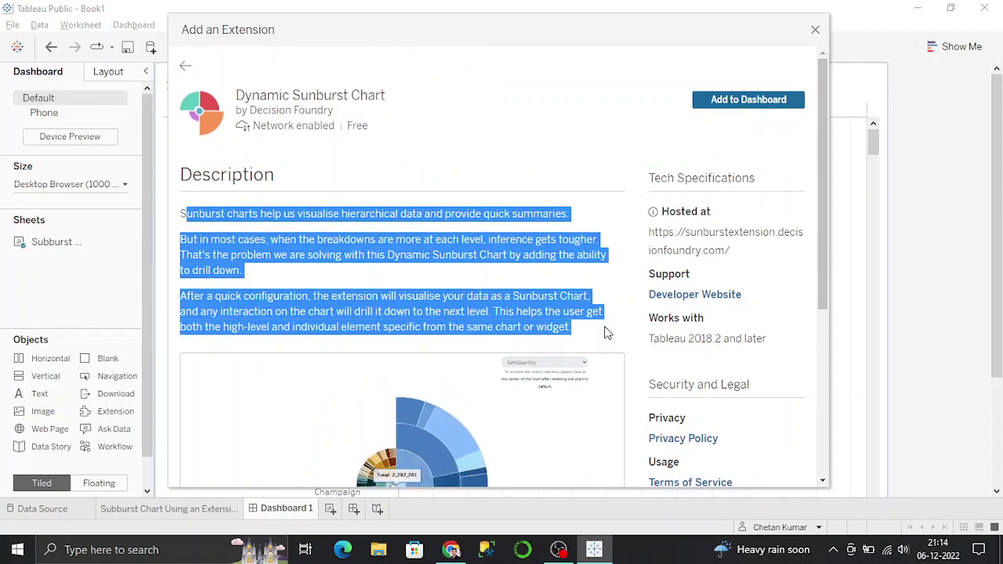
{"action": "left_click", "coordinate": [610, 333]}
{"action": "scroll", "coordinate": [780, 290], "scroll_direction": "down", "scroll_amount": 1}
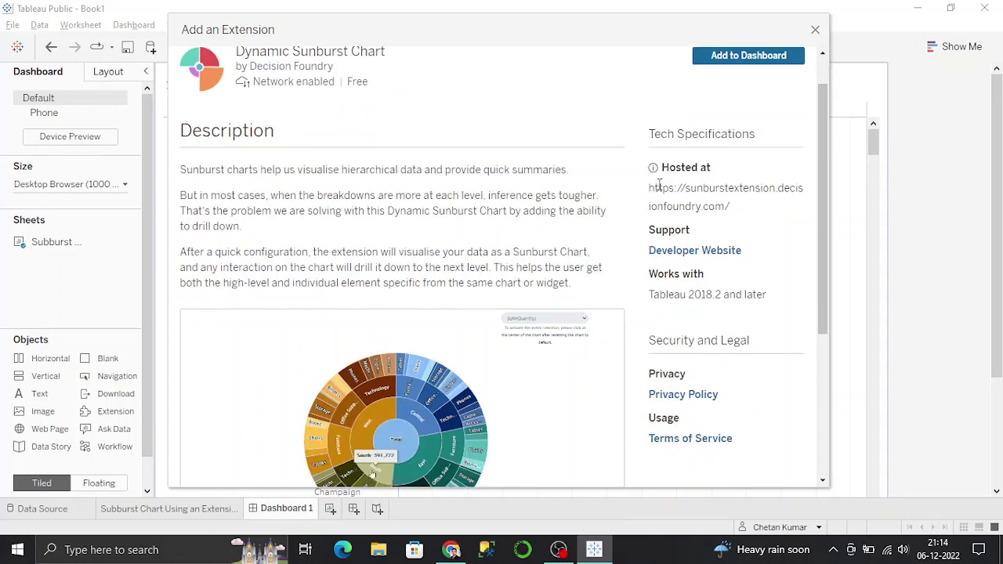
{"action": "left_click_drag", "start_coordinate": [651, 193], "coordinate": [741, 213]}
{"action": "left_click", "coordinate": [748, 212]}
{"action": "left_click_drag", "start_coordinate": [654, 296], "coordinate": [778, 295]}
{"action": "left_click", "coordinate": [786, 322]}
Browse the extension's preview screenshots, then scroll back to the top.
{"action": "scroll", "coordinate": [783, 332], "scroll_direction": "down", "scroll_amount": 1}
{"action": "scroll", "coordinate": [773, 333], "scroll_direction": "down", "scroll_amount": 2}
{"action": "scroll", "coordinate": [774, 339], "scroll_direction": "down", "scroll_amount": 2}
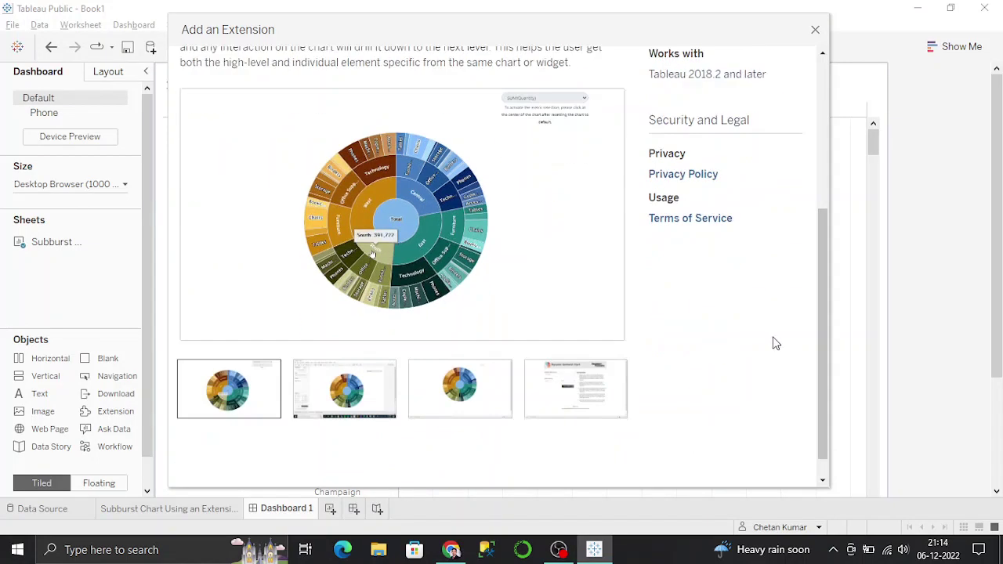
{"action": "scroll", "coordinate": [772, 341], "scroll_direction": "down", "scroll_amount": 1}
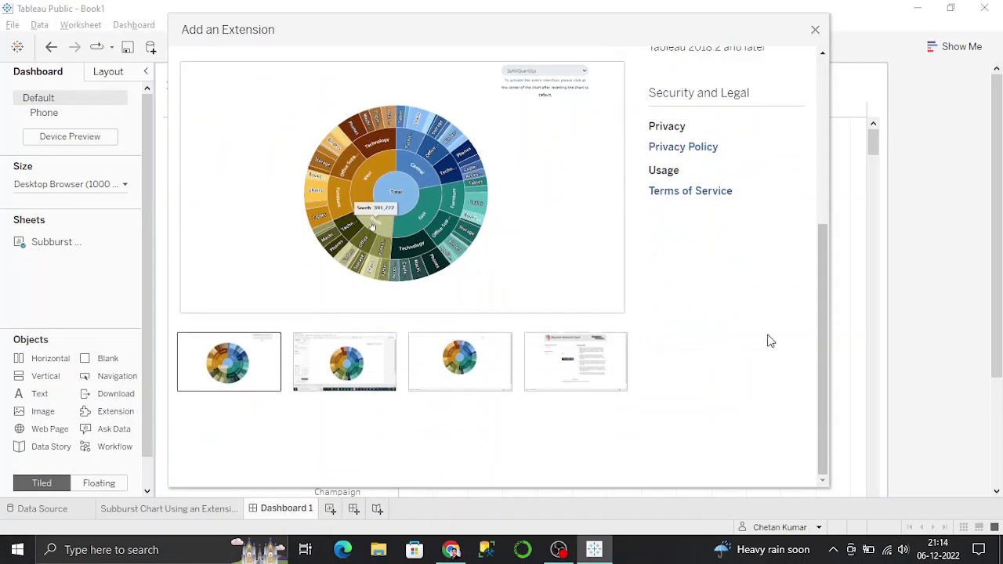
{"action": "left_click", "coordinate": [354, 357]}
{"action": "left_click", "coordinate": [468, 357]}
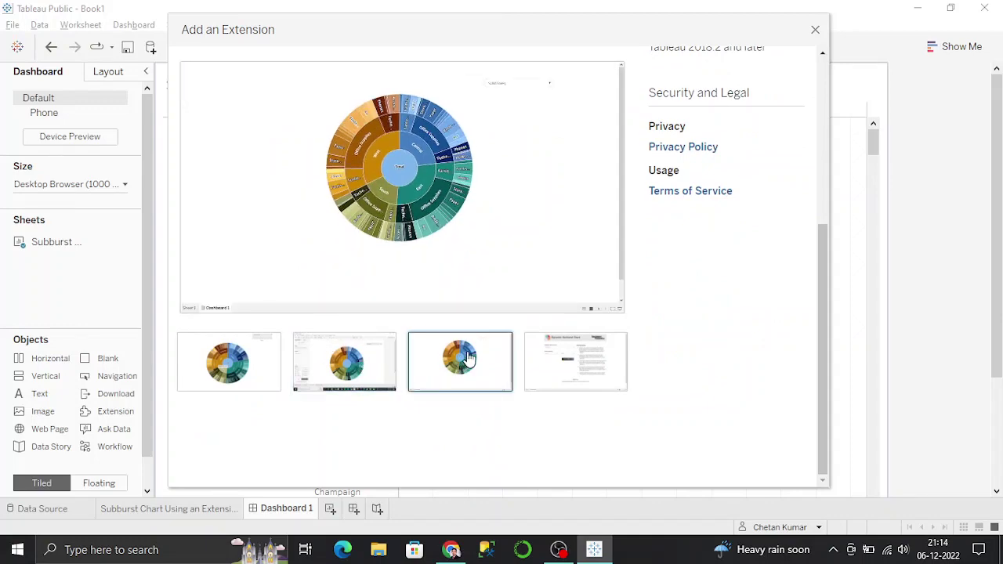
{"action": "left_click", "coordinate": [580, 361]}
{"action": "left_click", "coordinate": [360, 362]}
{"action": "scroll", "coordinate": [750, 255], "scroll_direction": "up", "scroll_amount": 2}
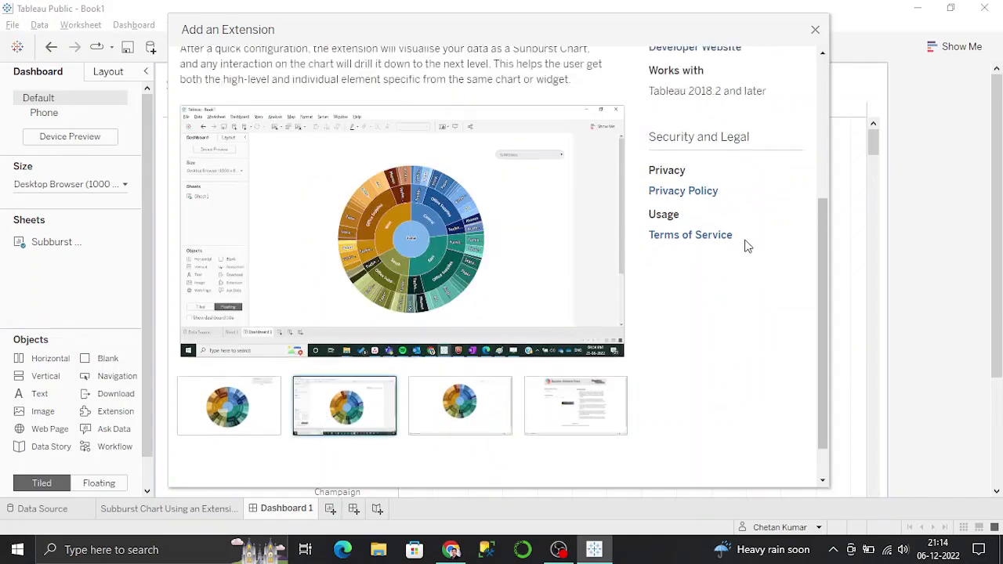
{"action": "scroll", "coordinate": [745, 258], "scroll_direction": "up", "scroll_amount": 5}
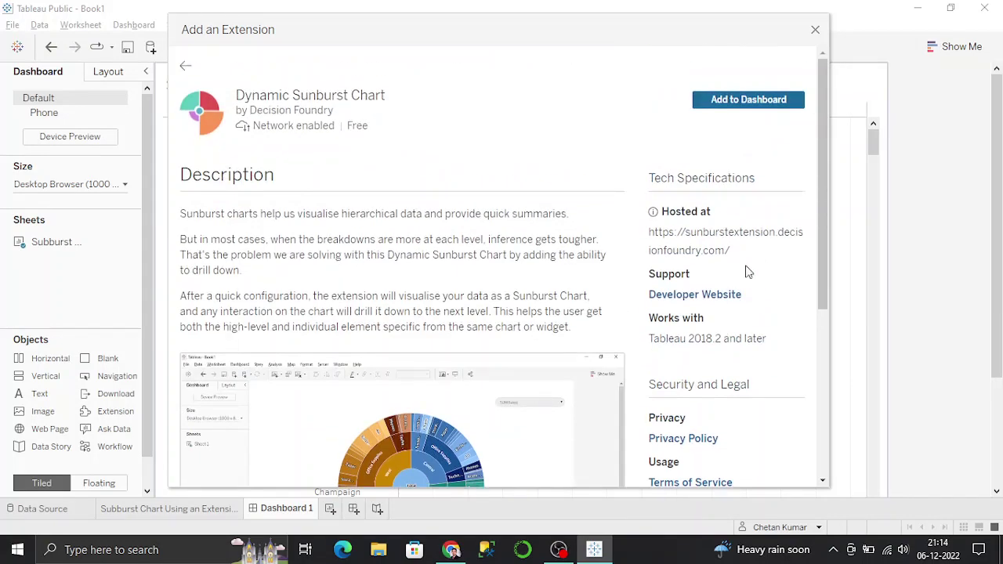
Add and allow the Dynamic Sunburst Chart, enlarging it upward over the bar chart.
{"action": "left_click", "coordinate": [745, 104]}
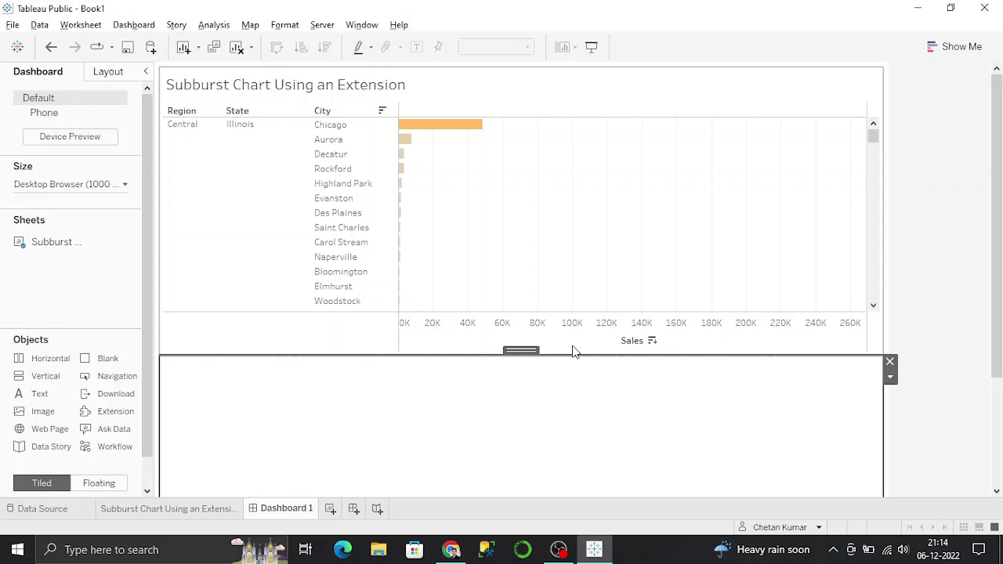
{"action": "left_click", "coordinate": [671, 331]}
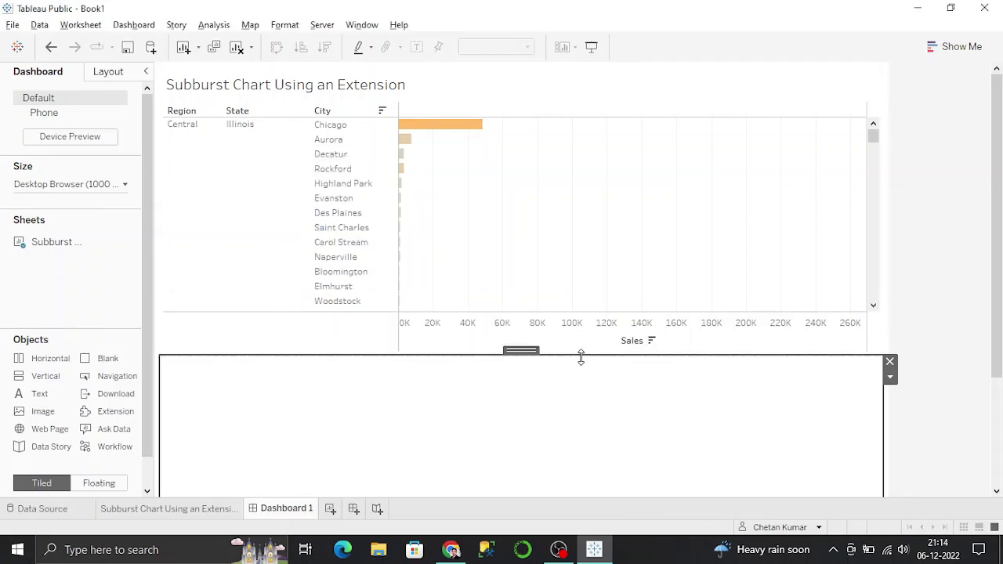
{"action": "left_click_drag", "start_coordinate": [581, 357], "coordinate": [602, 100]}
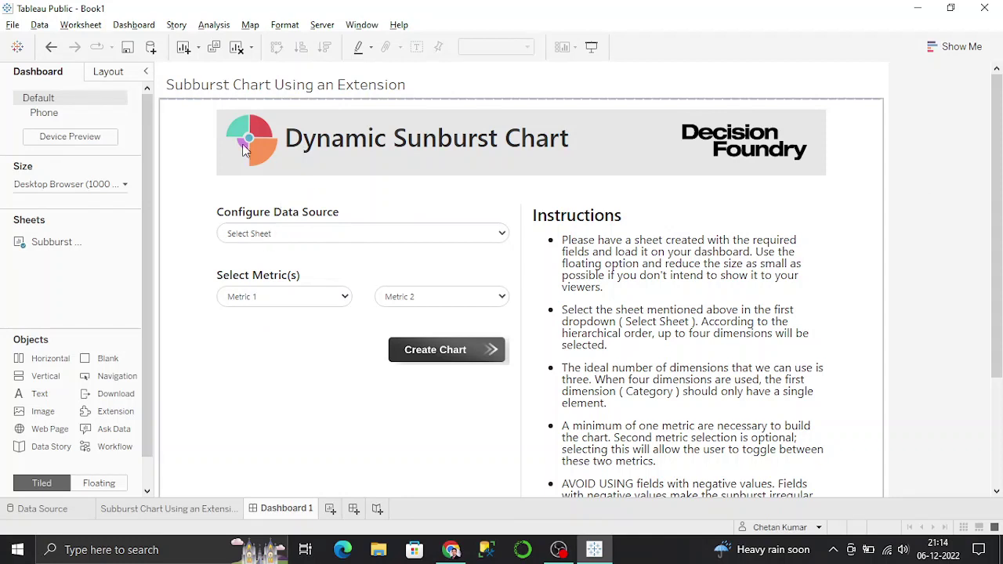
Change the sheet title font to Tableau Medium.
{"action": "double_click", "coordinate": [321, 88]}
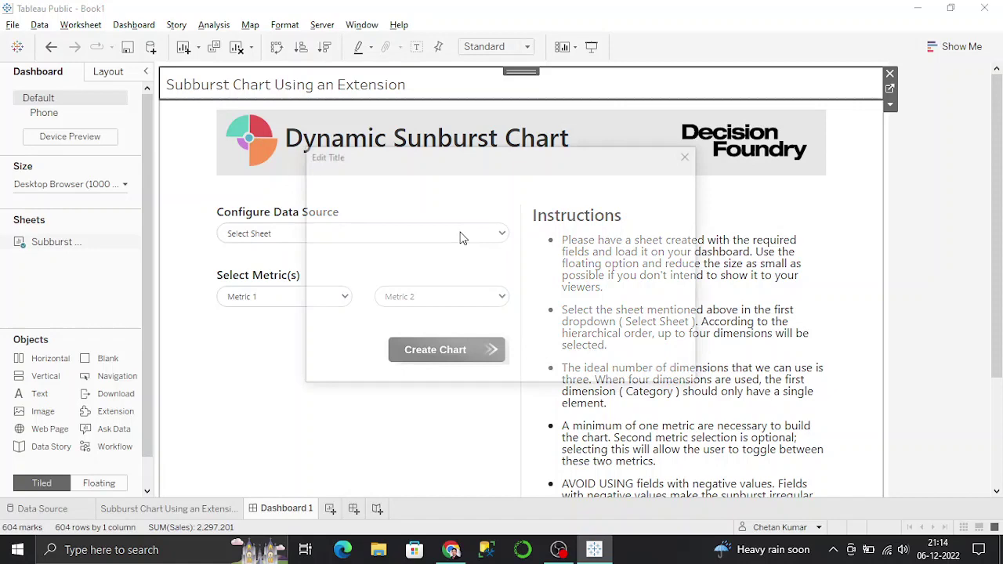
{"action": "left_click", "coordinate": [410, 183]}
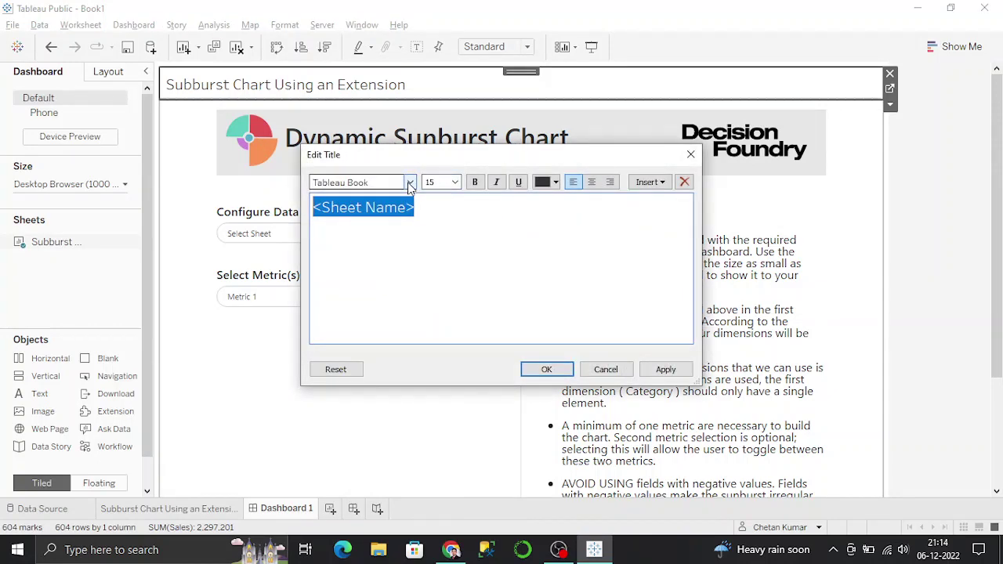
{"action": "left_click", "coordinate": [350, 234]}
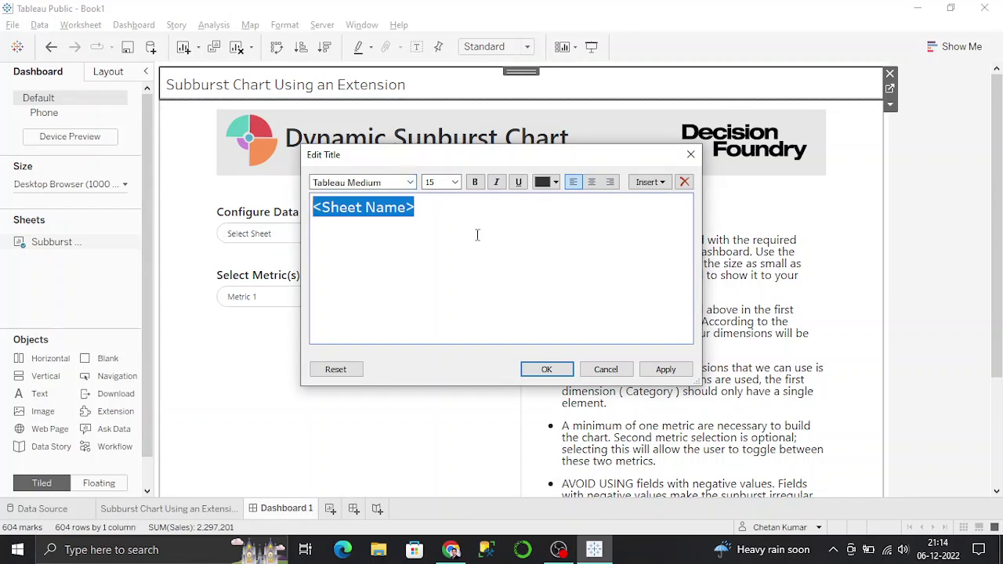
Apply the title font and select the 'Subburst Chart Using an Extension' sheet as the extension's data.
{"action": "left_click", "coordinate": [547, 368]}
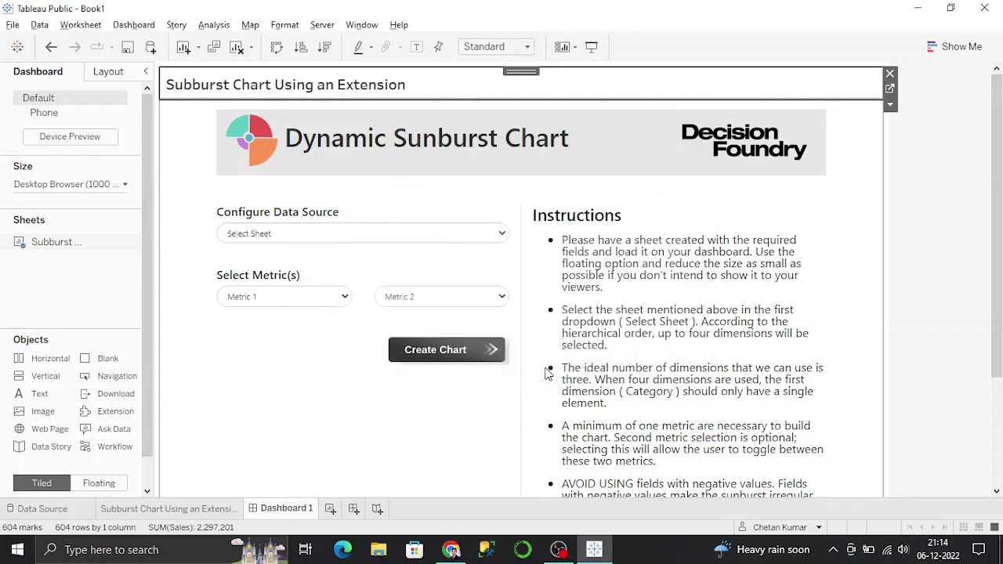
{"action": "left_click", "coordinate": [250, 236]}
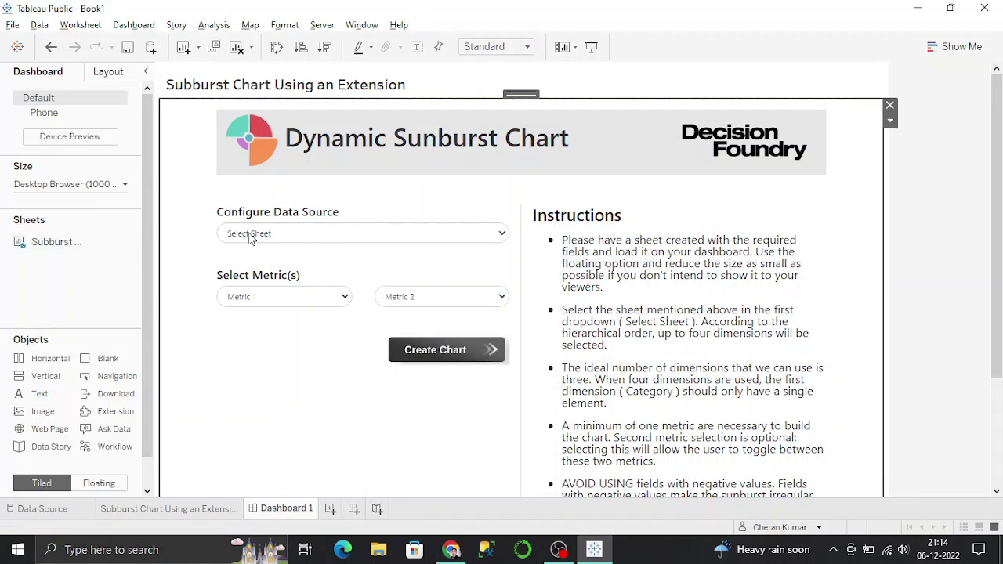
{"action": "left_click", "coordinate": [249, 263]}
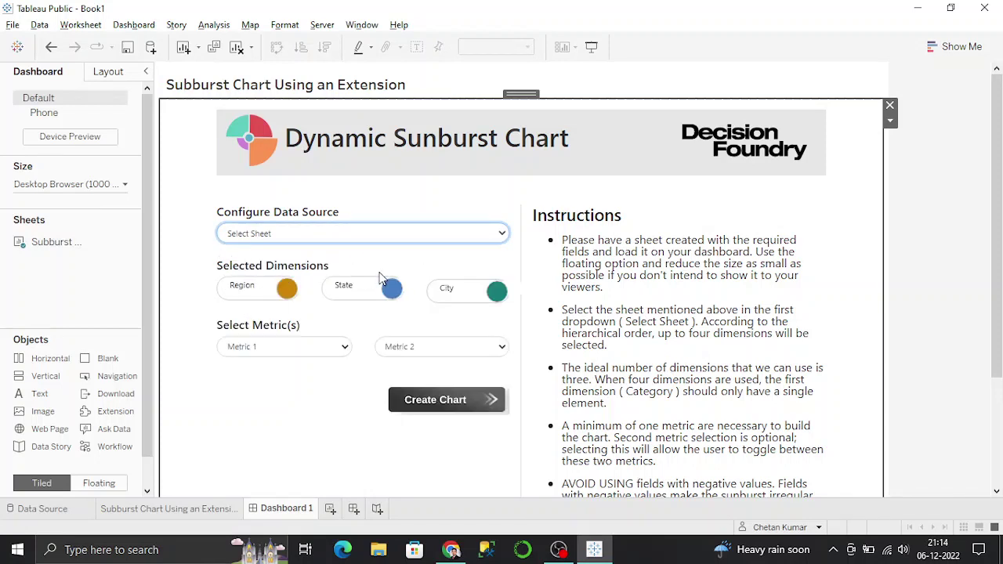
Set Metric 1 to SUM(Sales) and Metric 2 to SUM(Profit), then create the chart.
{"action": "left_click", "coordinate": [247, 346]}
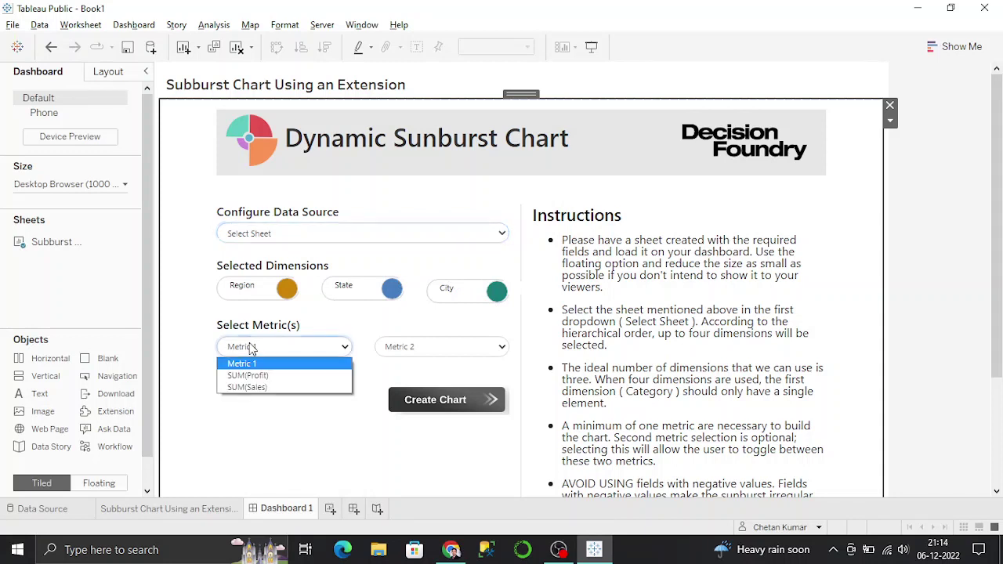
{"action": "left_click", "coordinate": [261, 388]}
{"action": "left_click", "coordinate": [411, 347]}
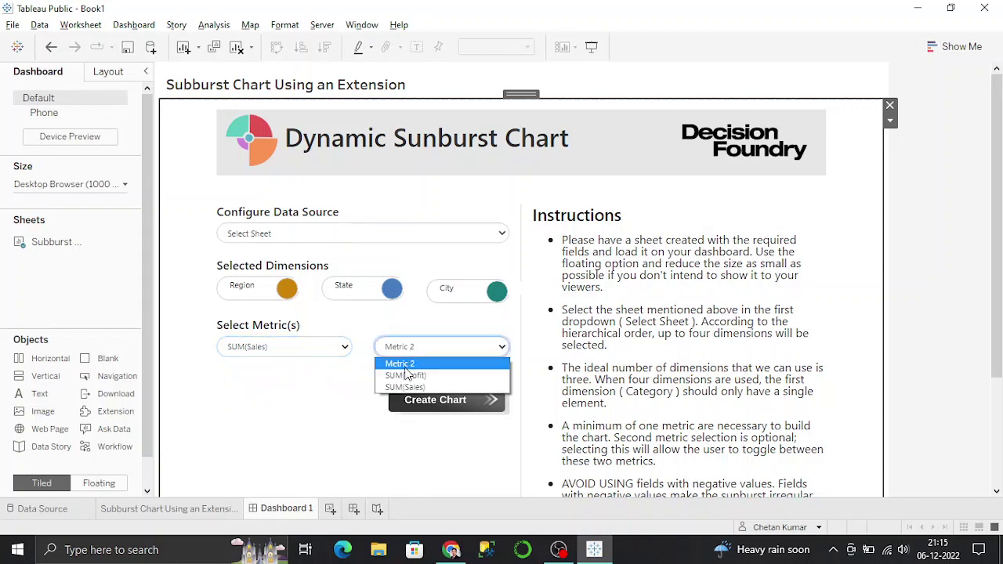
{"action": "left_click", "coordinate": [407, 372]}
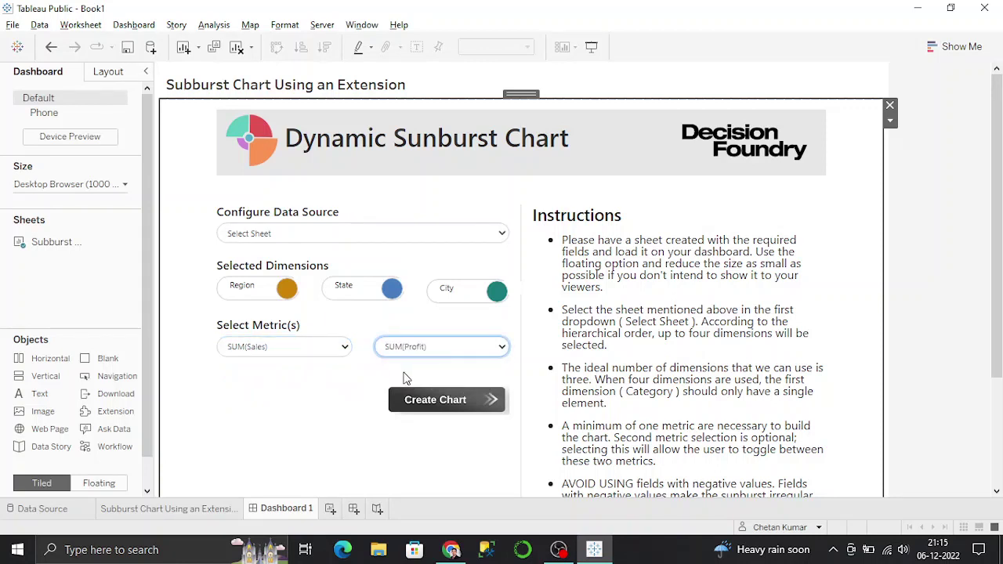
{"action": "left_click", "coordinate": [446, 405]}
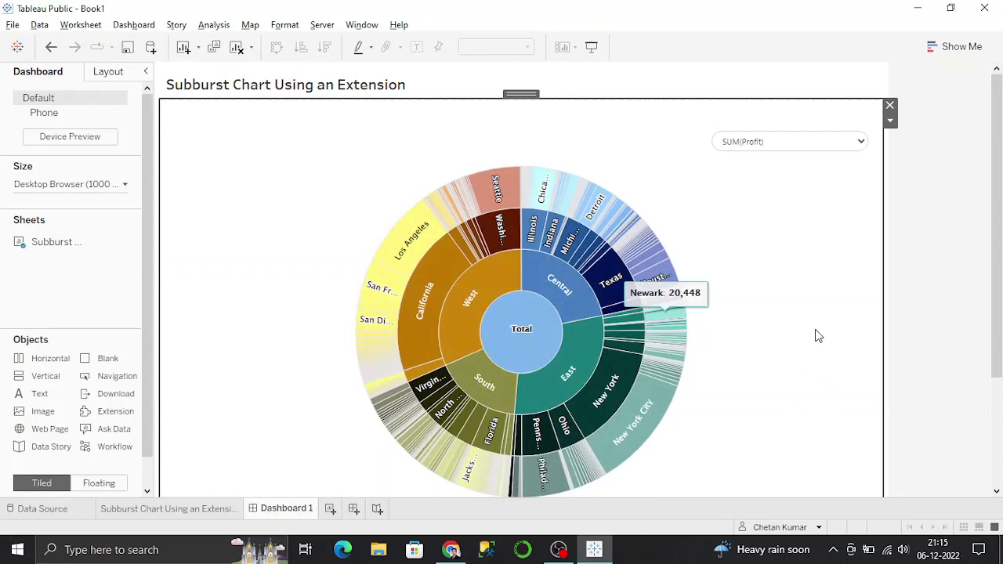
Switch the sunburst's metric from SUM(Profit) to SUM(Sales).
{"action": "scroll", "coordinate": [920, 305], "scroll_direction": "down", "scroll_amount": 1}
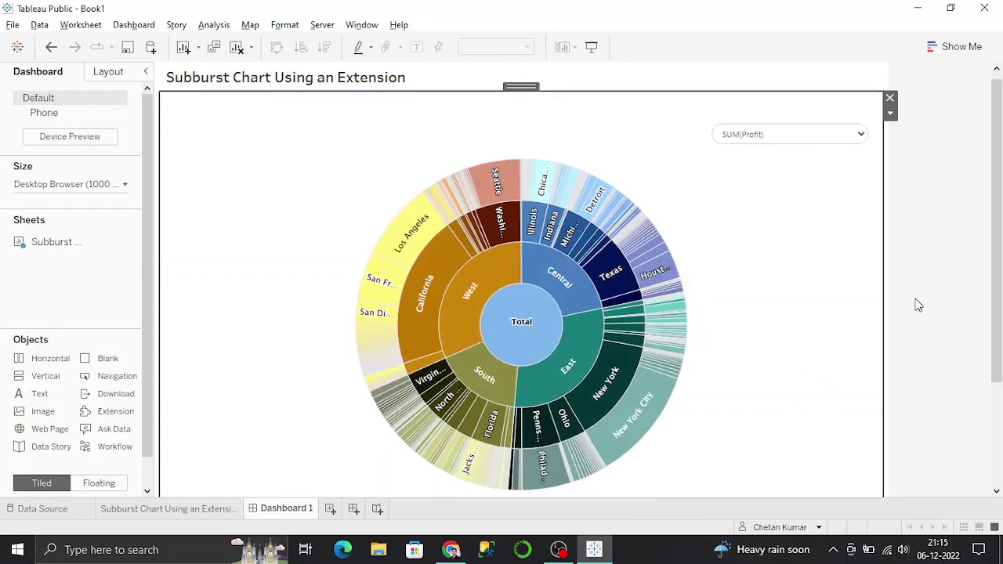
{"action": "left_click", "coordinate": [757, 135]}
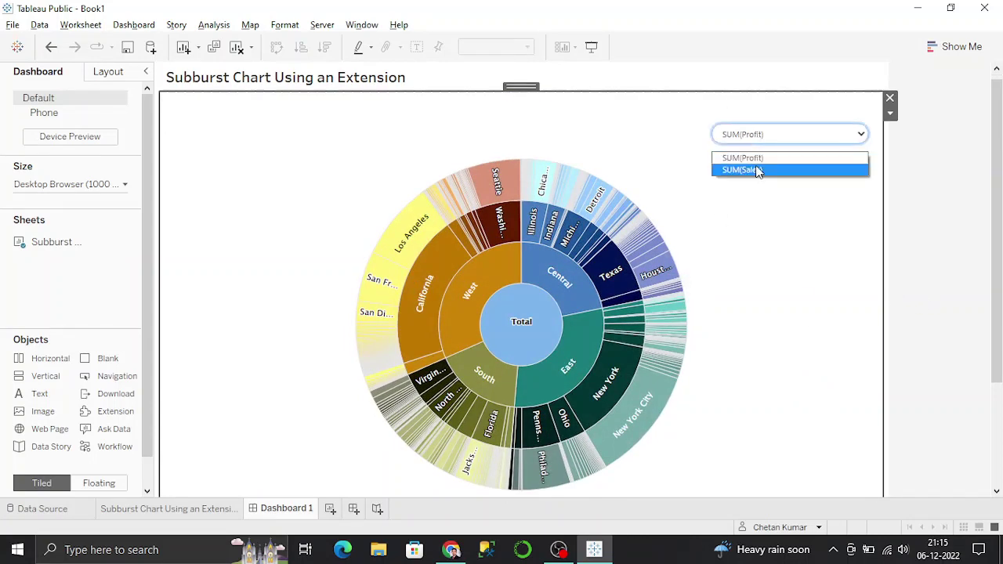
{"action": "left_click", "coordinate": [754, 170]}
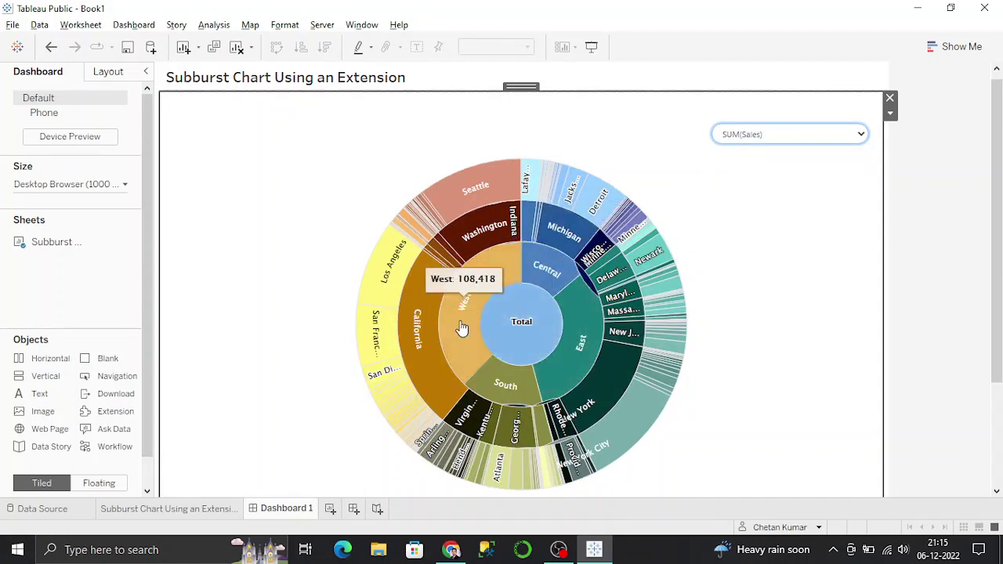
Drill into West, then California's cities, then step back to the West level.
{"action": "mouse_move", "coordinate": [465, 312]}
{"action": "left_click", "coordinate": [465, 312]}
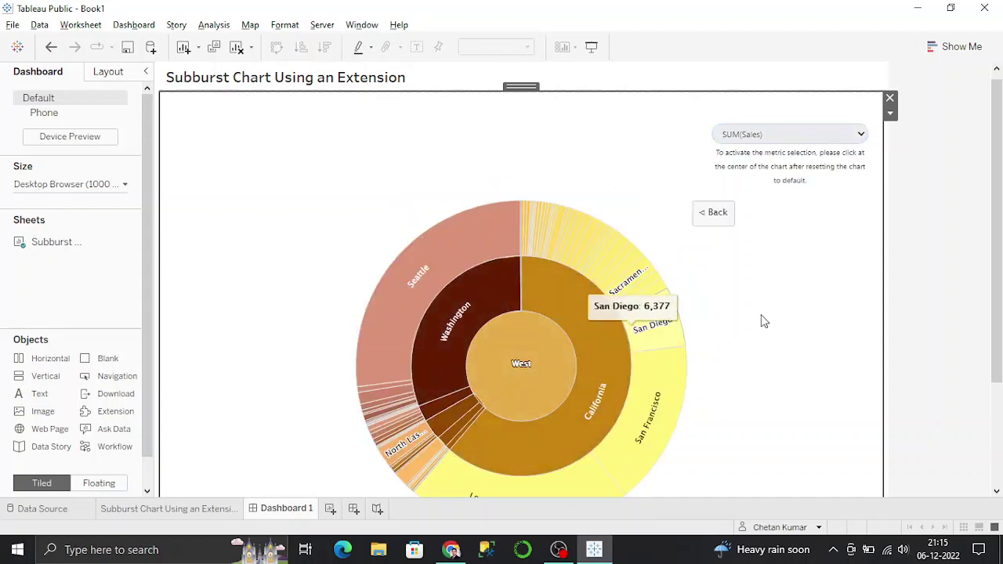
{"action": "scroll", "coordinate": [924, 330], "scroll_direction": "down", "scroll_amount": 1}
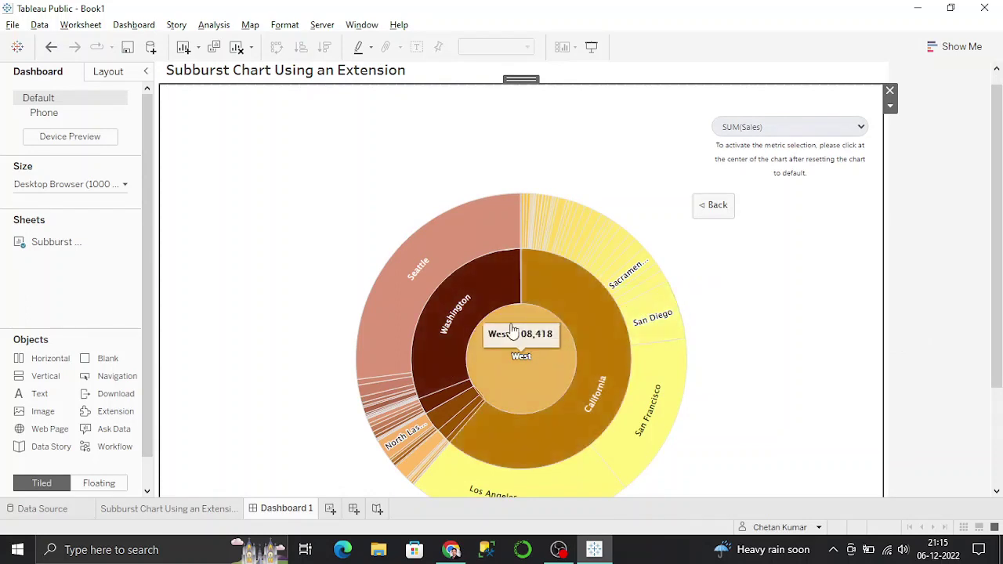
{"action": "left_click", "coordinate": [604, 394]}
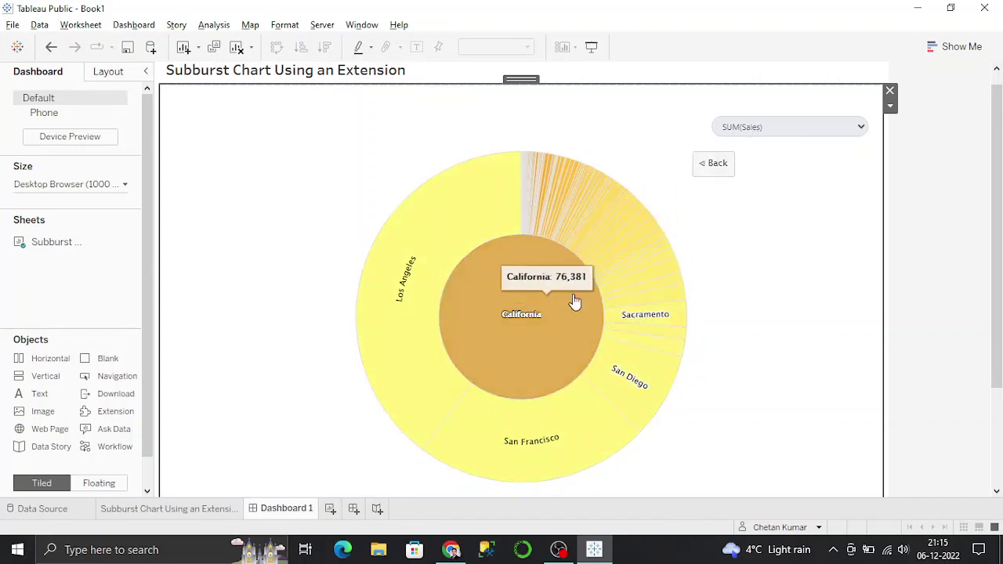
{"action": "left_click", "coordinate": [519, 317]}
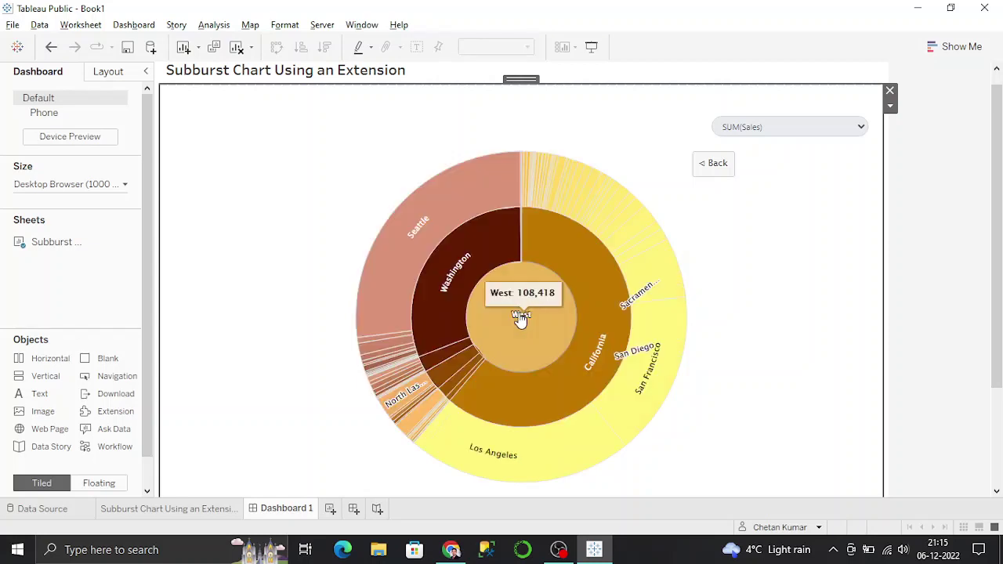
Return to the Total view, show SUM(Profit), then switch back to SUM(Sales).
{"action": "left_click", "coordinate": [715, 171]}
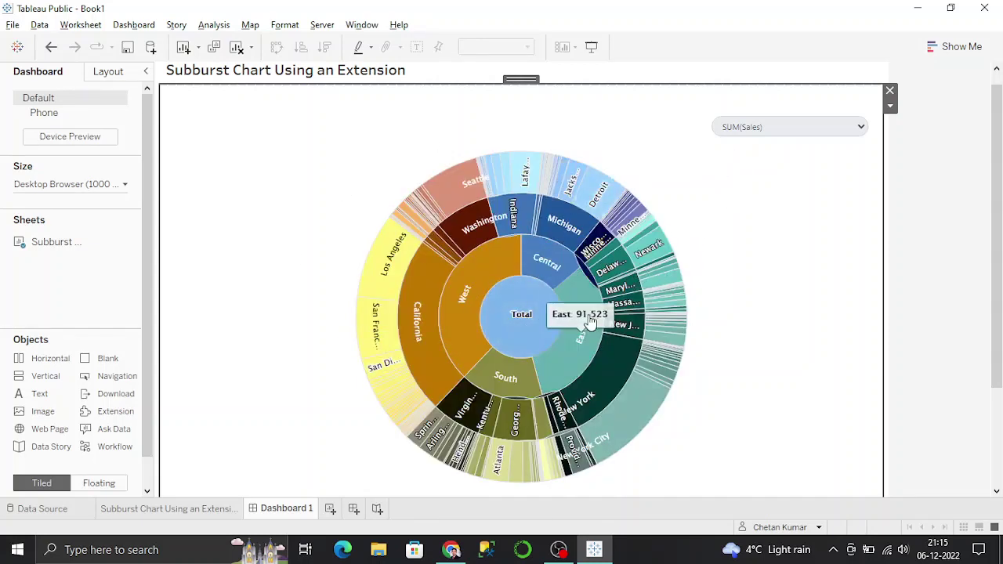
{"action": "mouse_move", "coordinate": [649, 259]}
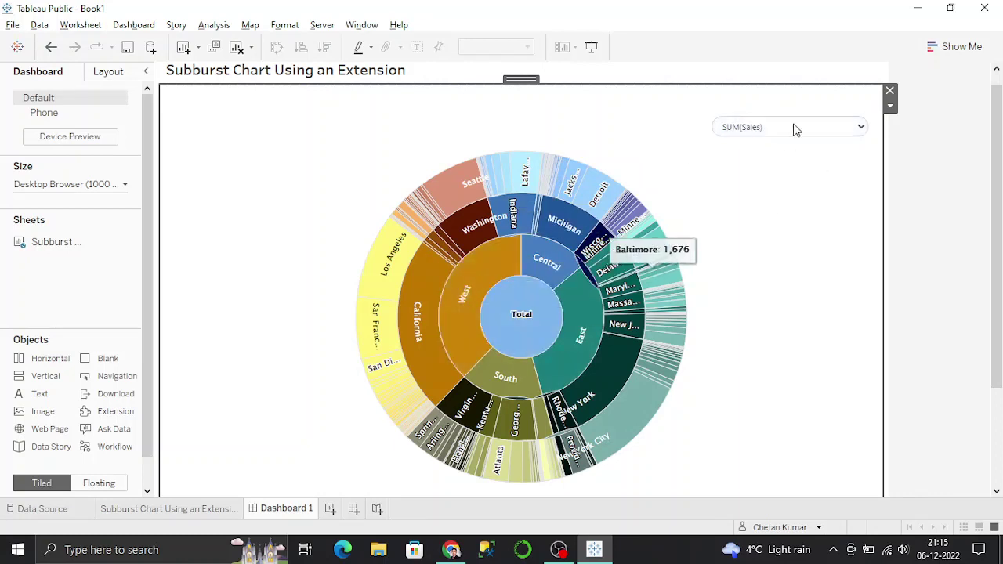
{"action": "left_click", "coordinate": [745, 130]}
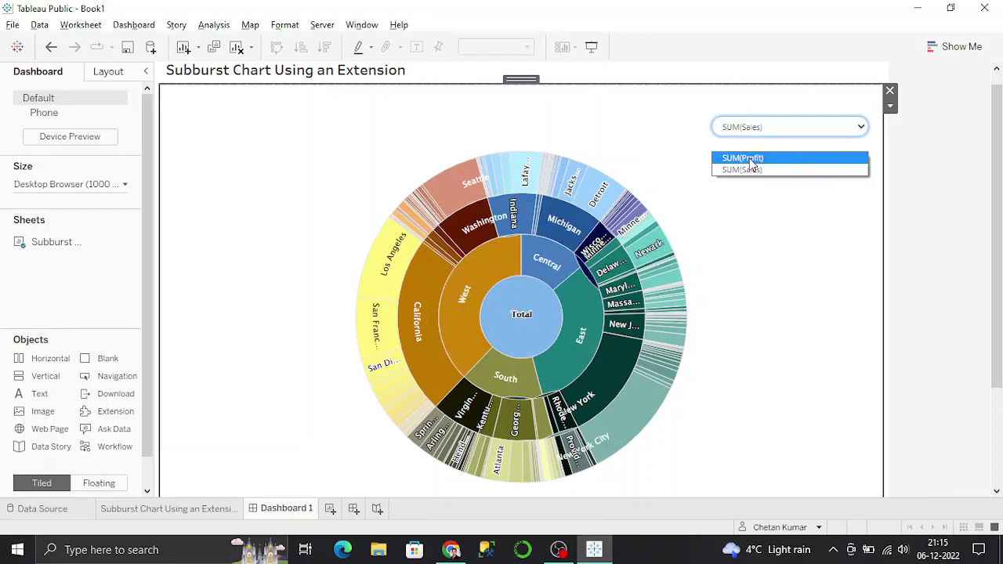
{"action": "left_click", "coordinate": [764, 159]}
{"action": "left_click", "coordinate": [758, 132]}
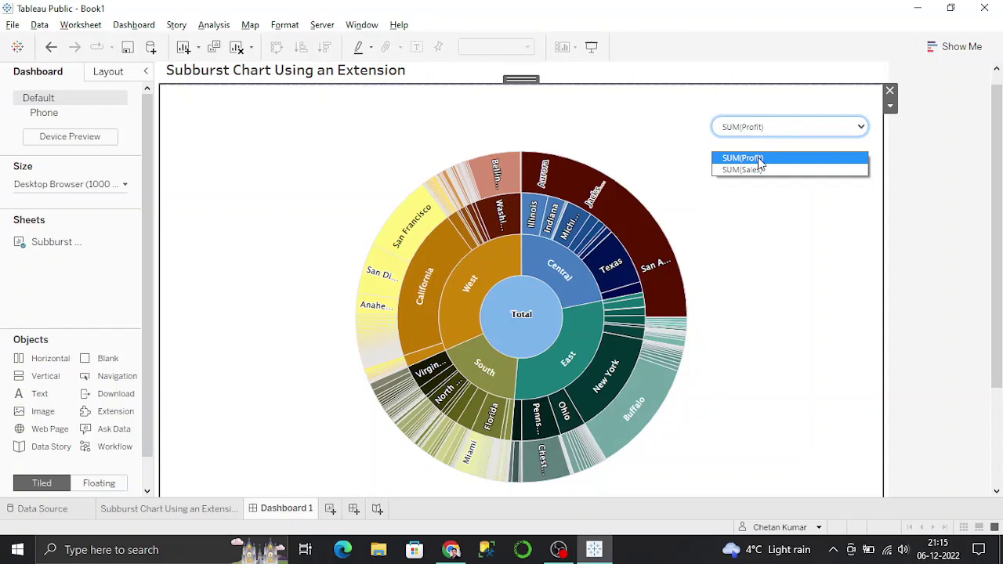
{"action": "left_click", "coordinate": [759, 171]}
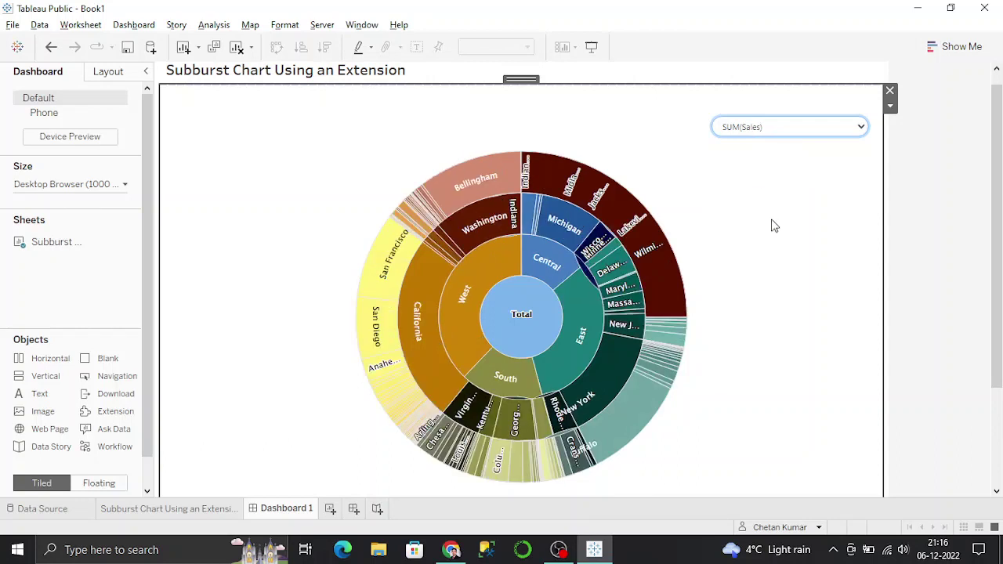